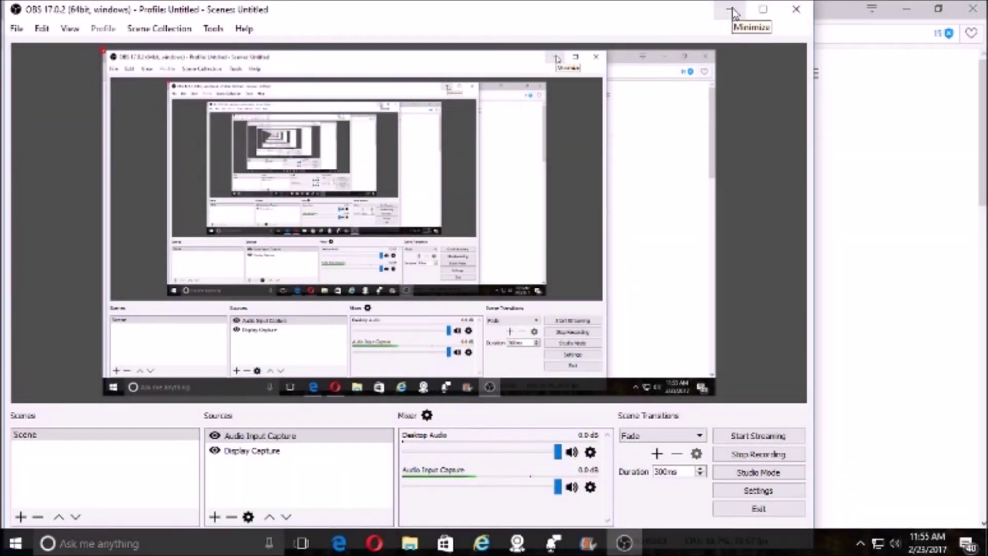
- Minimize OBS Studio so the Bing results for 'playstation vue' show in Opera
click(732, 11)
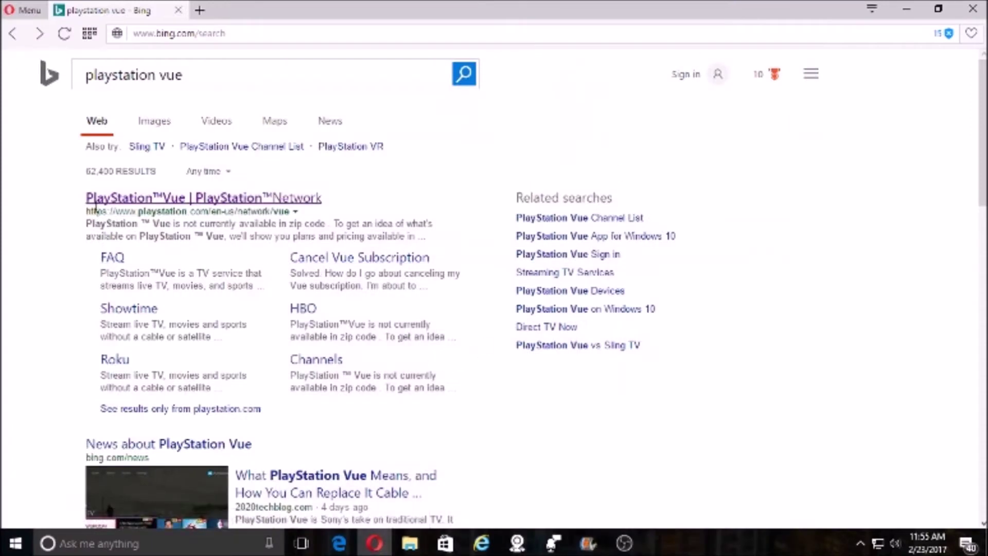
- Go from the PlayStation Vue result through Start Free Trial and sign-in to Create a New Account
click(183, 199)
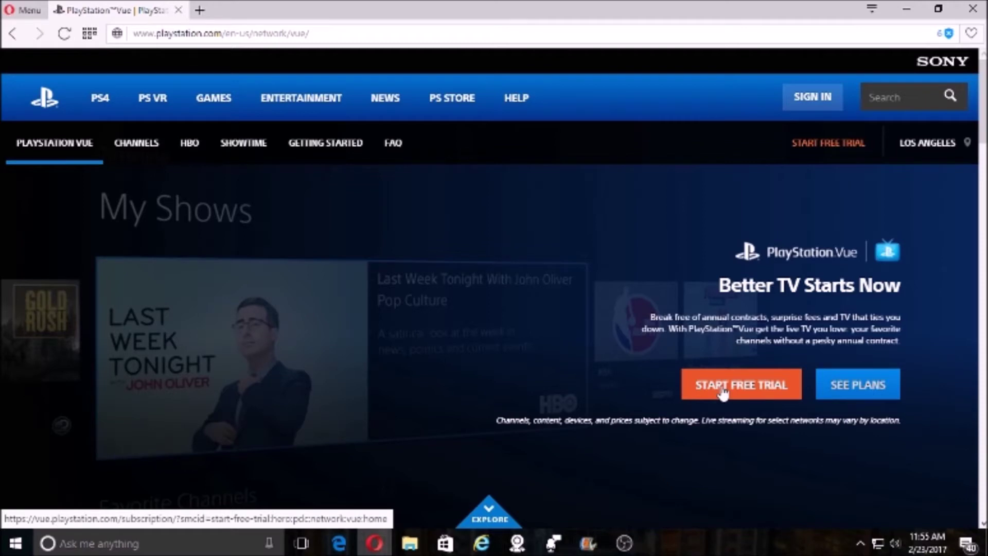
click(723, 392)
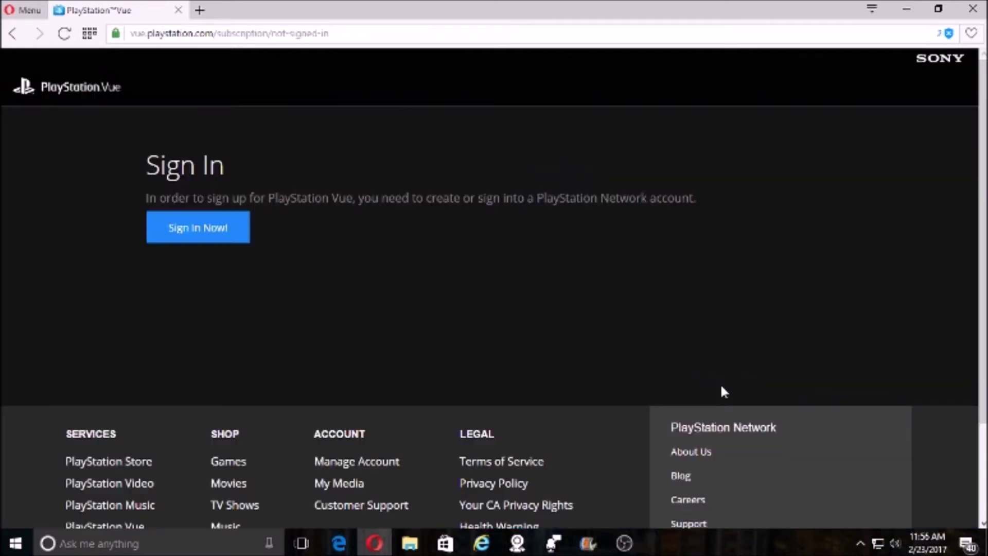
click(199, 230)
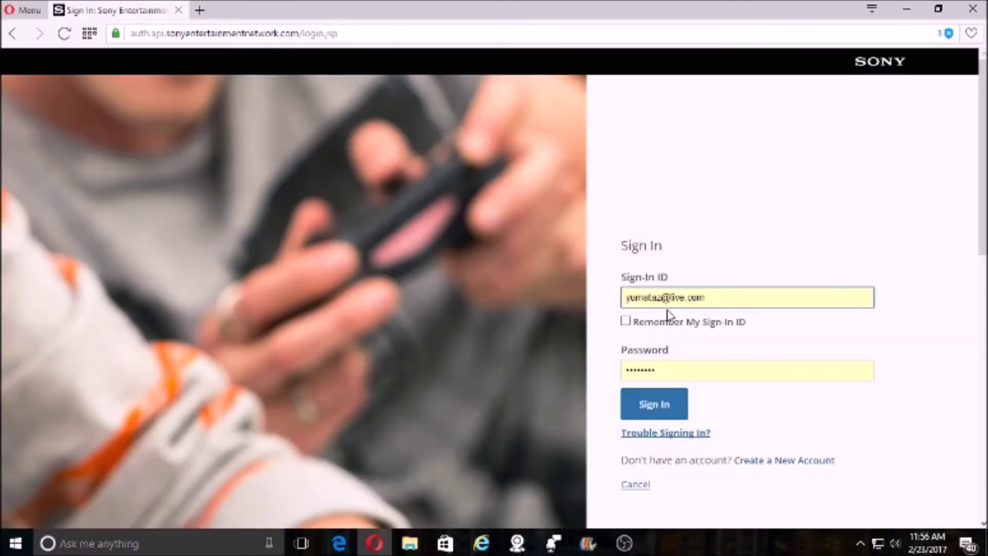
click(789, 460)
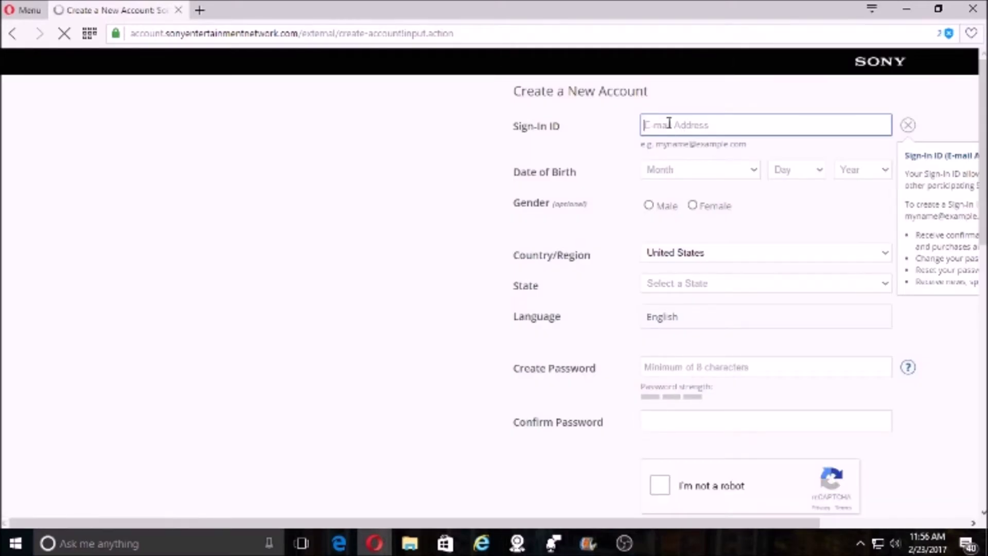
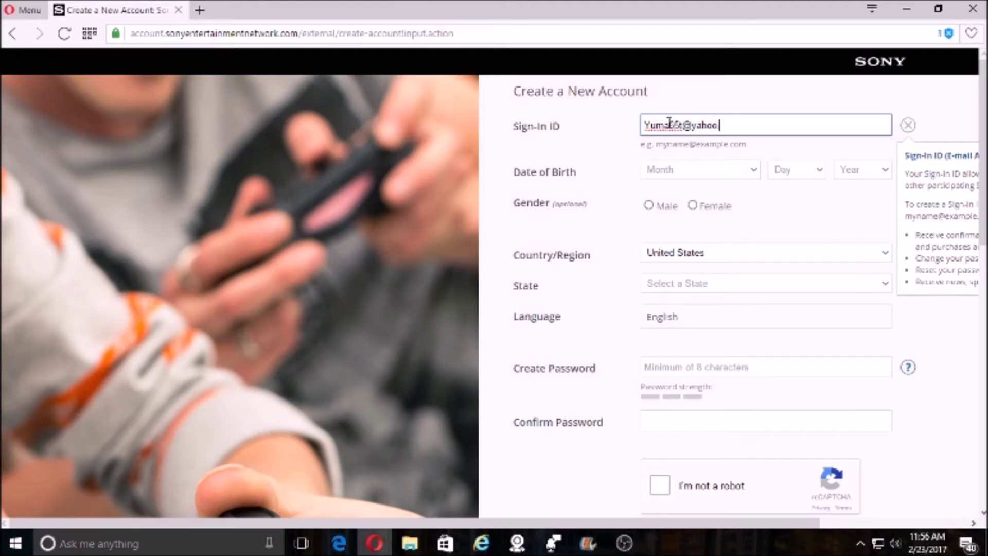
- Enter the sign-in e-mail ID and set the birth date to May 04 1979
click(718, 174)
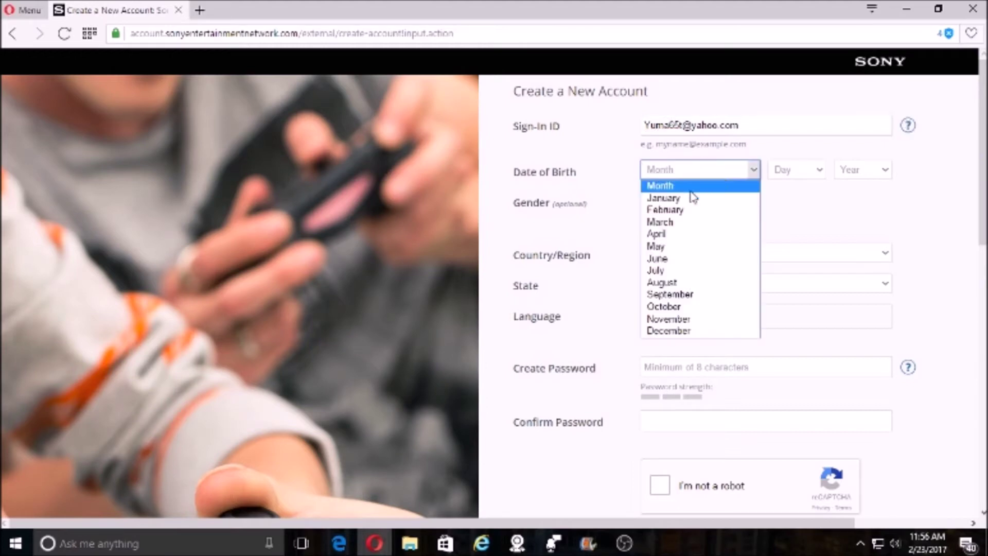
click(679, 236)
click(810, 172)
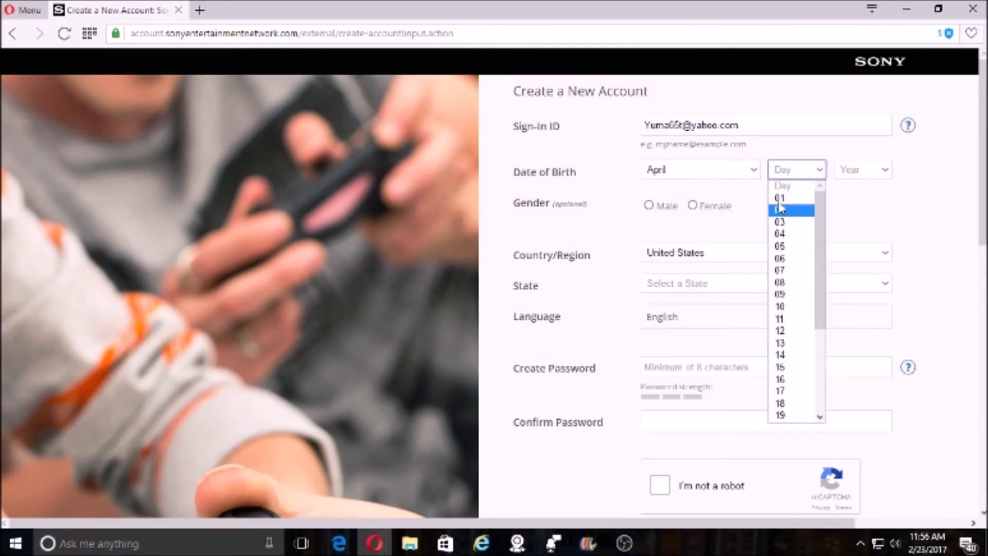
click(728, 170)
click(728, 169)
click(687, 246)
click(802, 177)
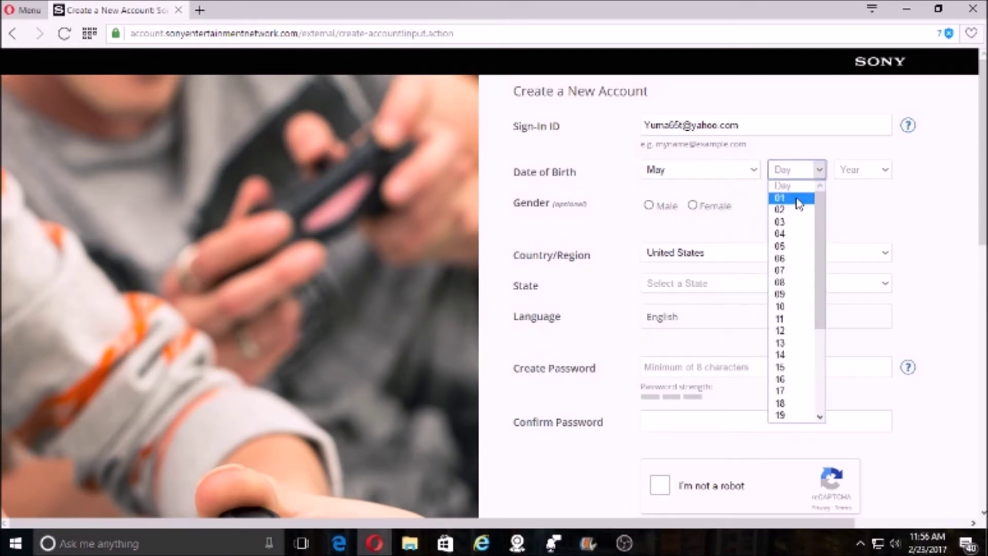
click(793, 234)
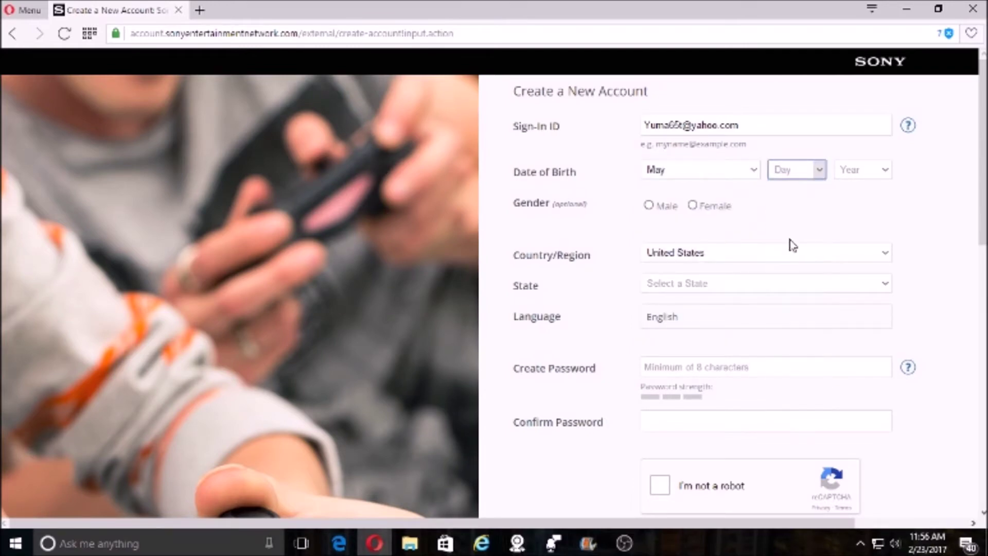
click(865, 180)
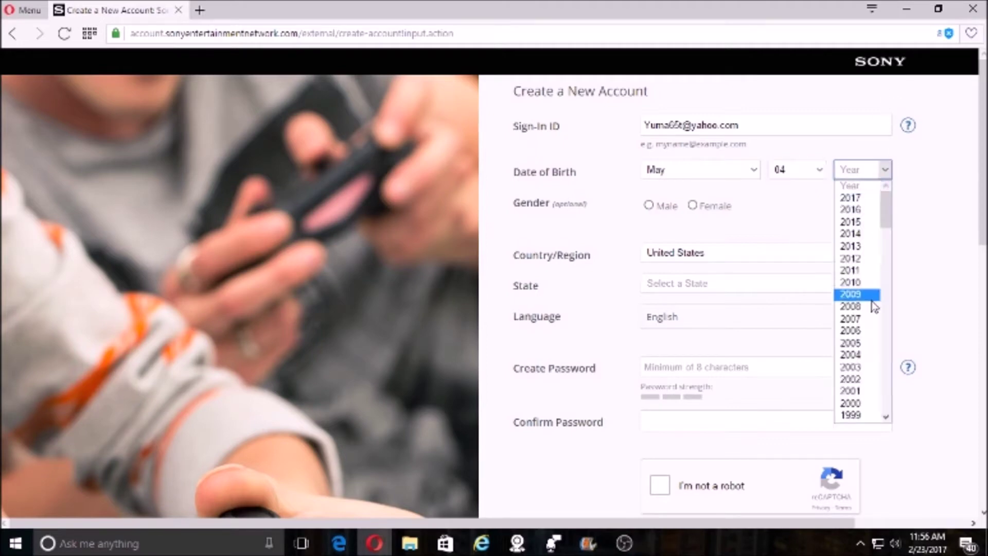
scroll(874, 305, down, 20)
scroll(868, 340, up, 20)
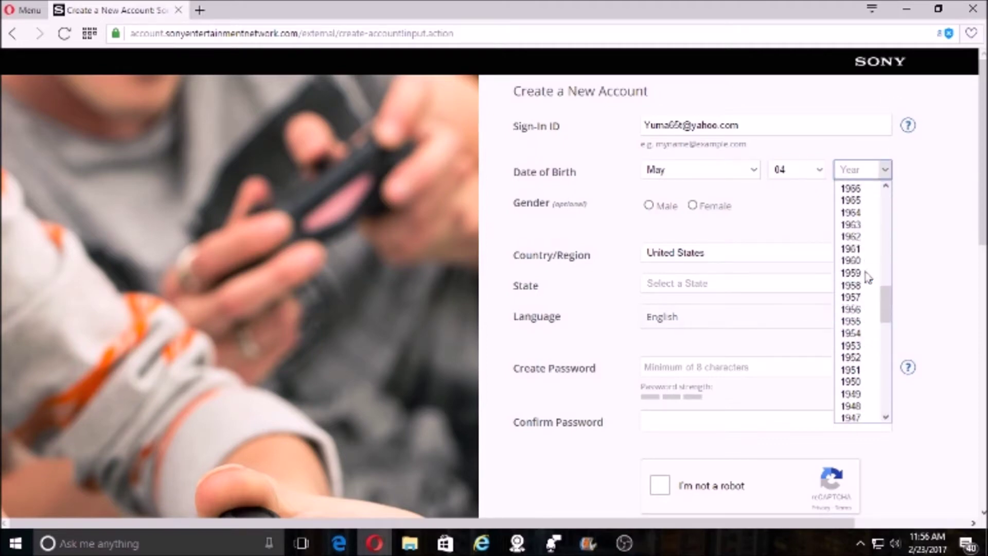
scroll(868, 289, down, 3)
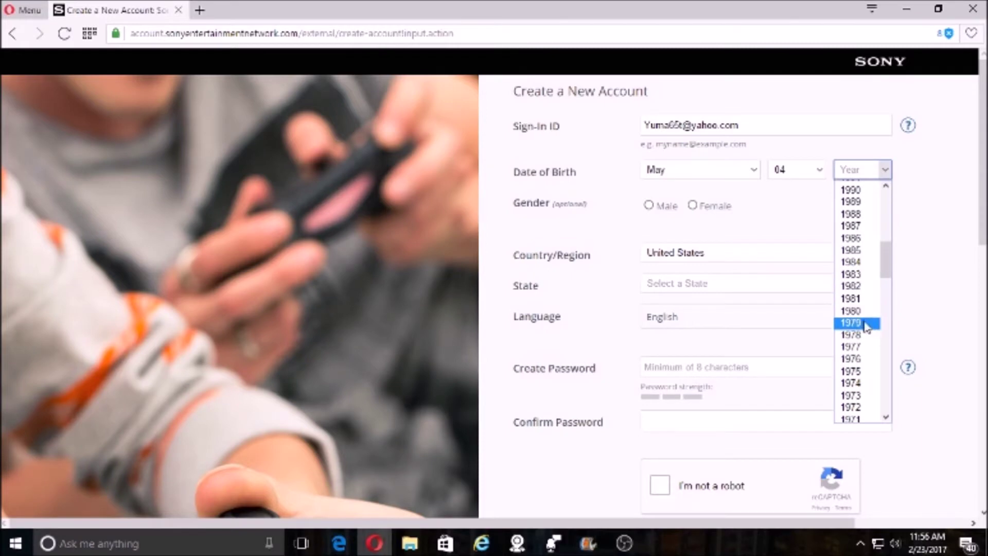
click(870, 322)
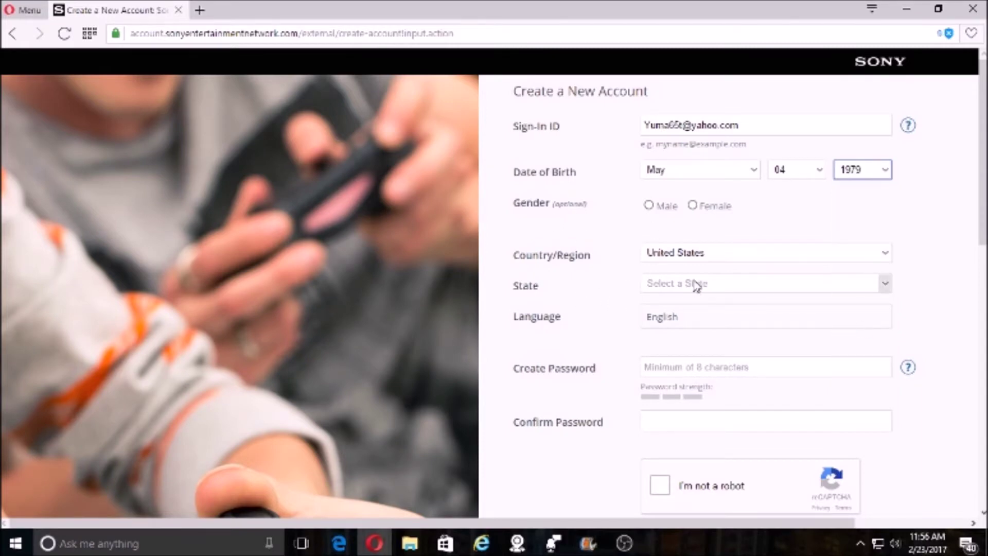
- Choose Arizona as the state, then enter and confirm the account password
click(697, 283)
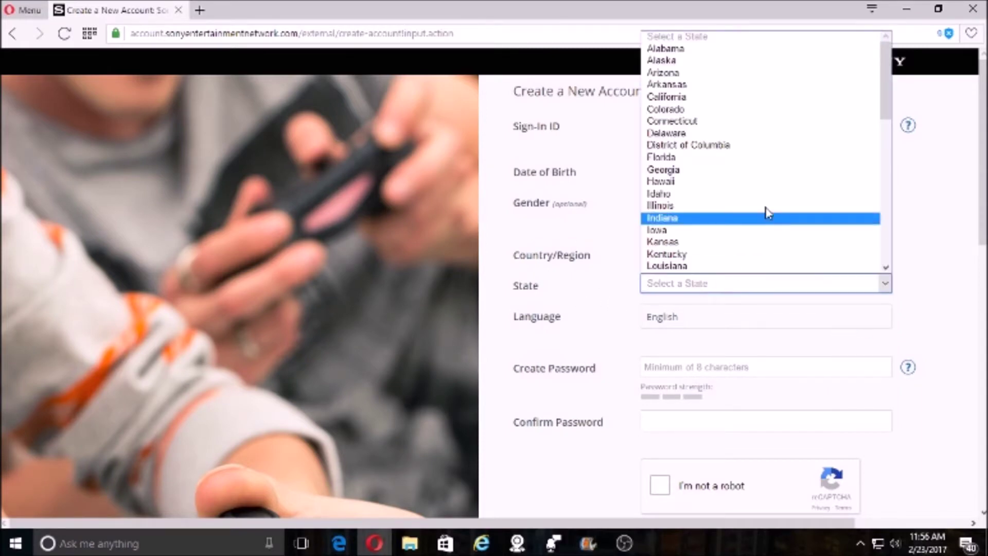
click(687, 74)
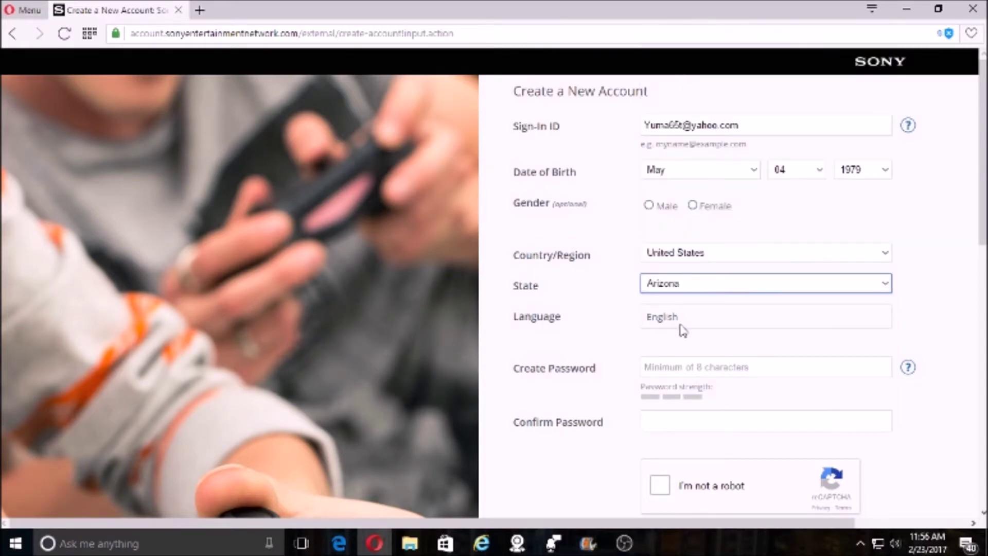
click(707, 367)
text(p)
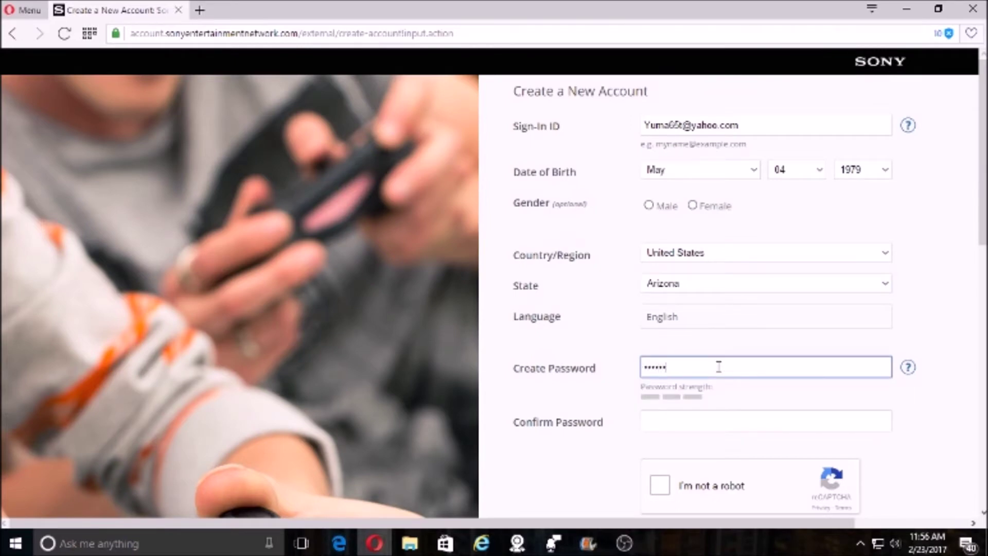
click(696, 422)
text(p)
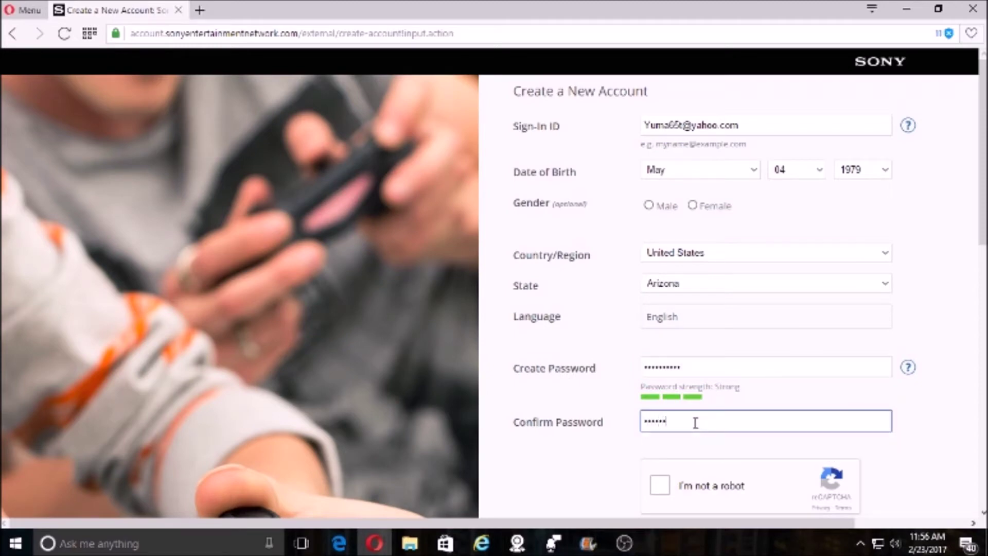
scroll(695, 423, down, 3)
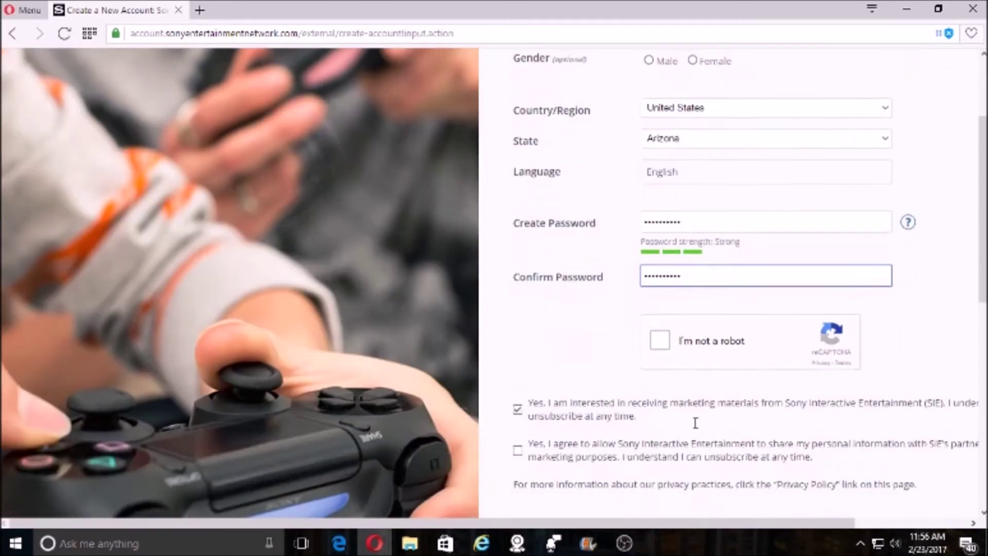
- Pass the reCAPTCHA by selecting the street-sign tiles over two image rounds
click(664, 342)
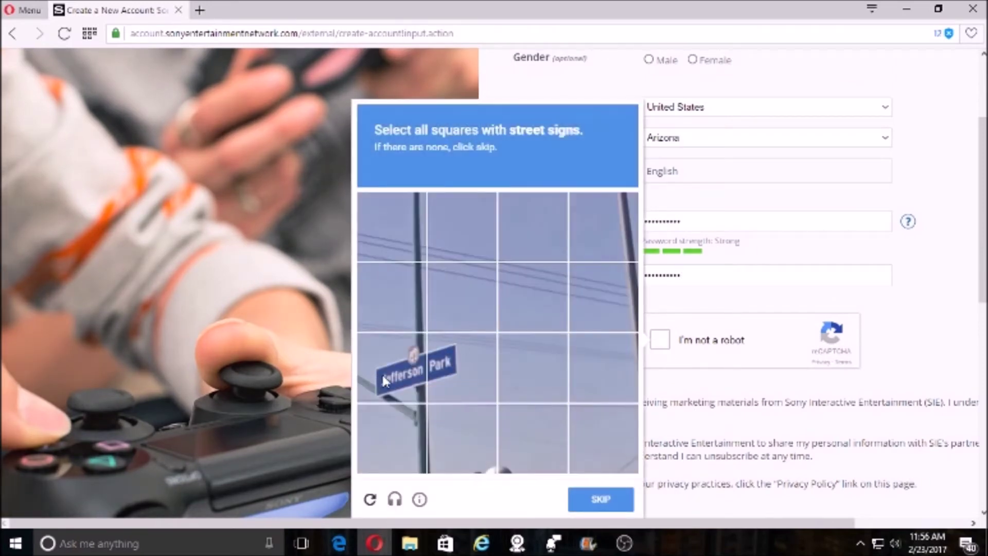
click(384, 379)
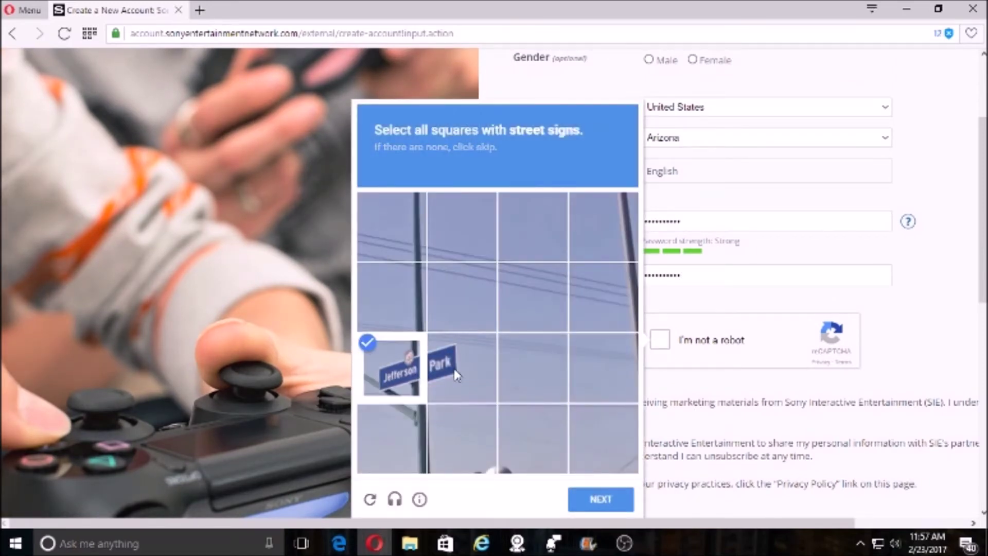
click(455, 370)
click(602, 507)
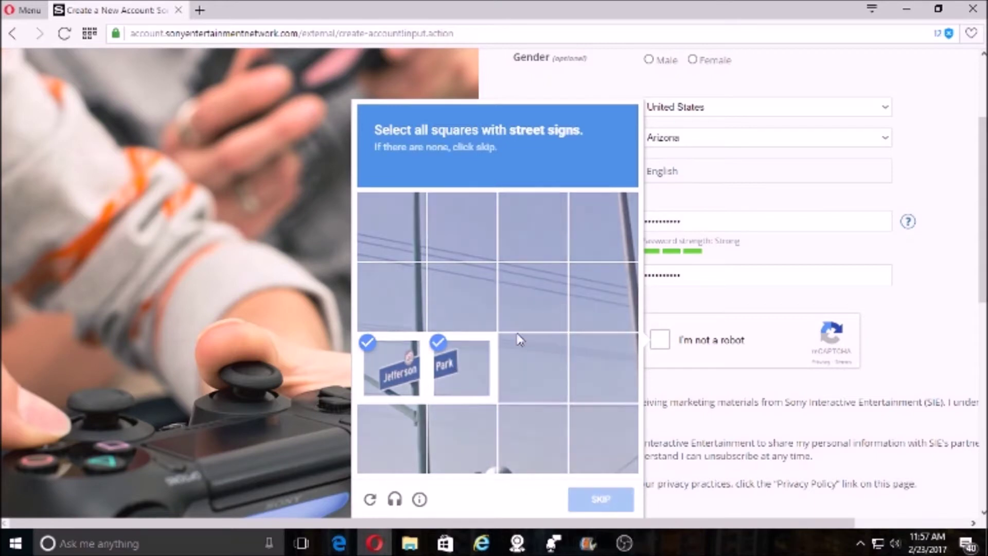
click(491, 247)
click(479, 293)
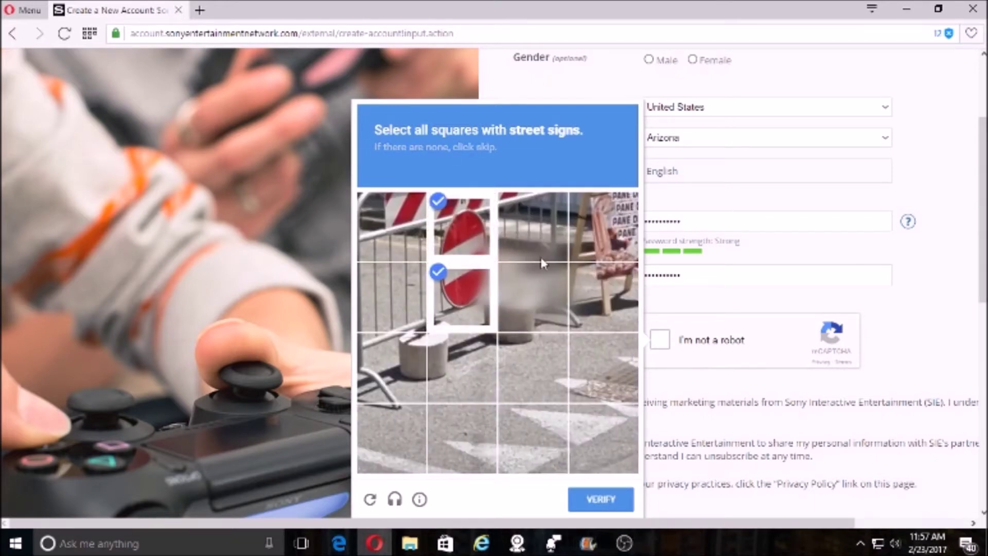
drag(401, 200, 385, 147)
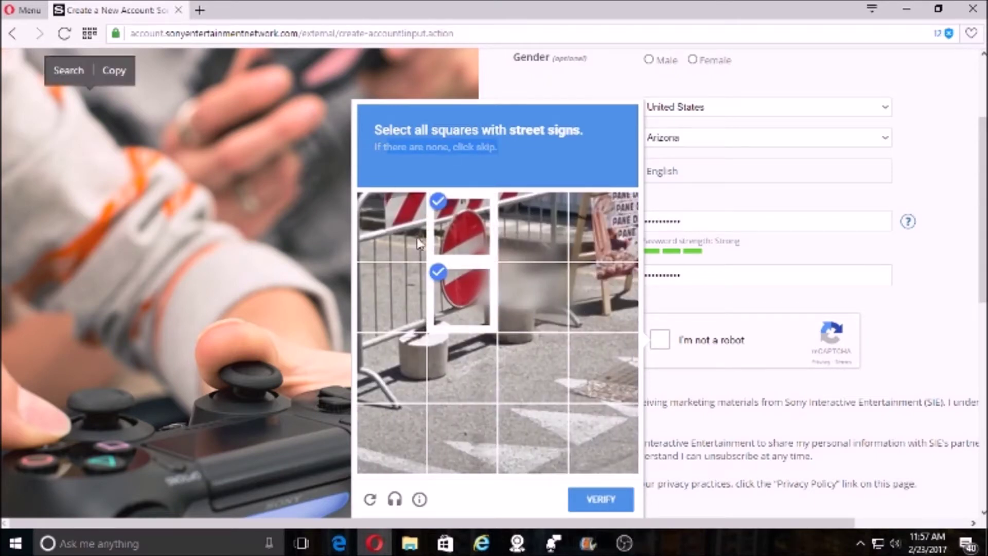
click(413, 224)
click(533, 227)
click(602, 500)
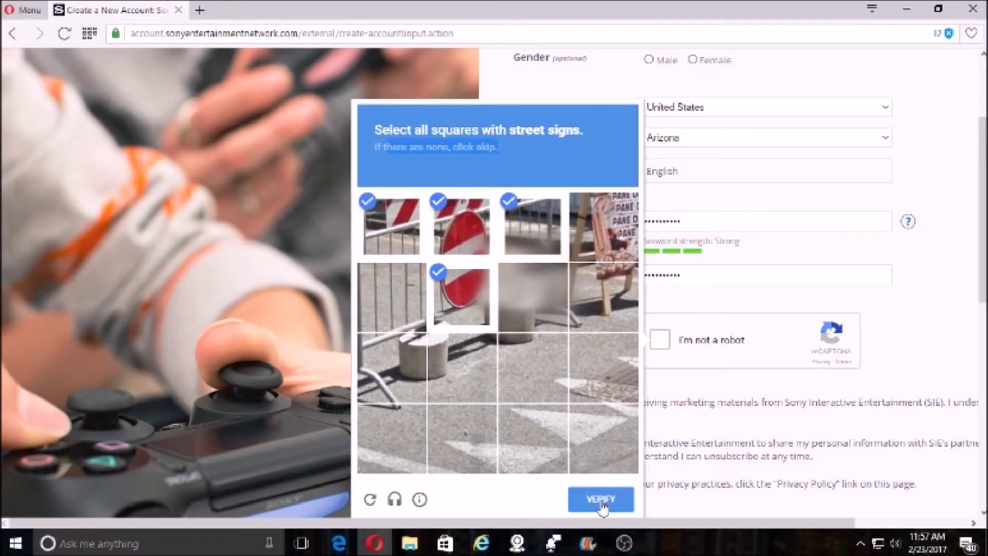
- Accept the terms with I Agree, Create My Account
scroll(588, 409, down, 1)
scroll(589, 409, down, 4)
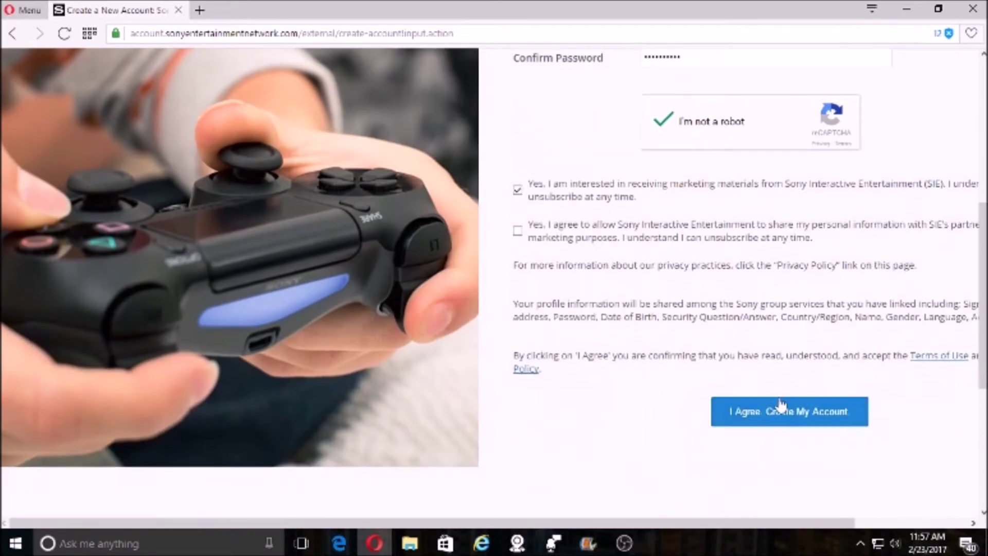
click(777, 409)
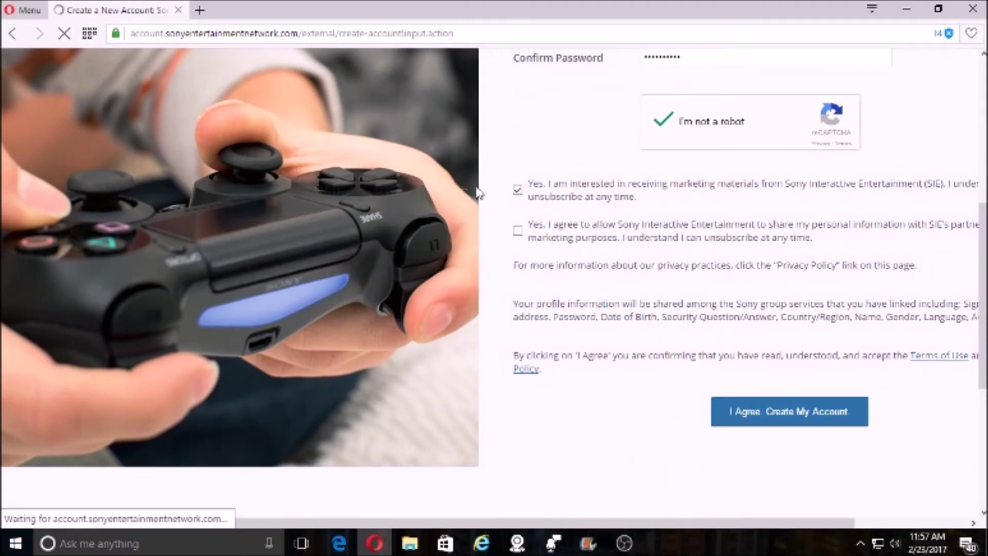
- Continue past the Verify Your Email Address page to the PlayStation Vue plans
scroll(187, 294, down, 3)
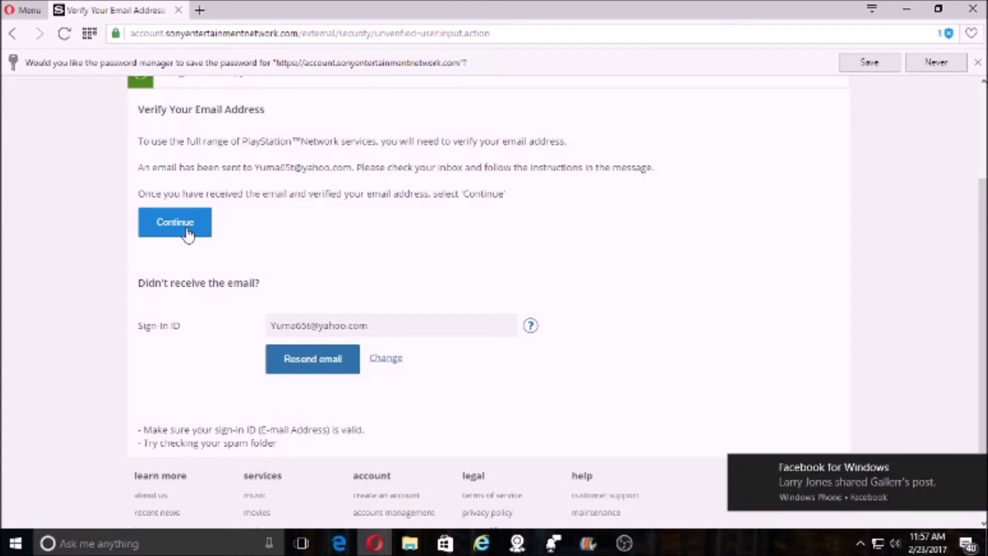
click(188, 233)
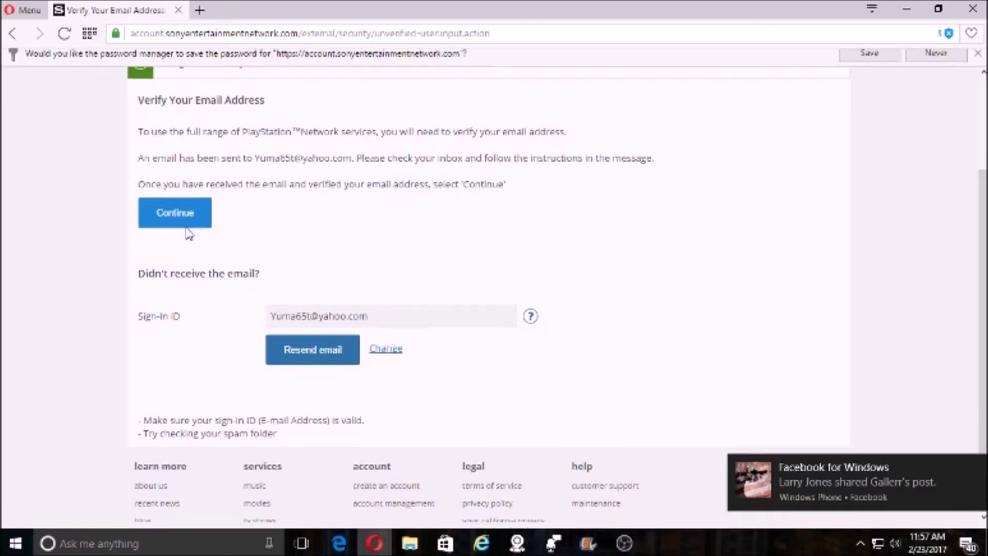
click(980, 470)
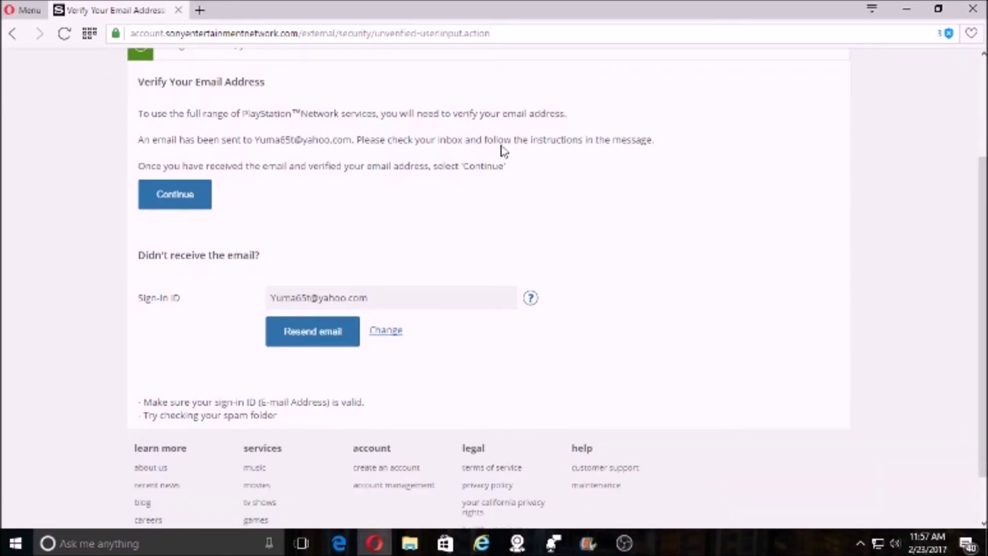
click(170, 203)
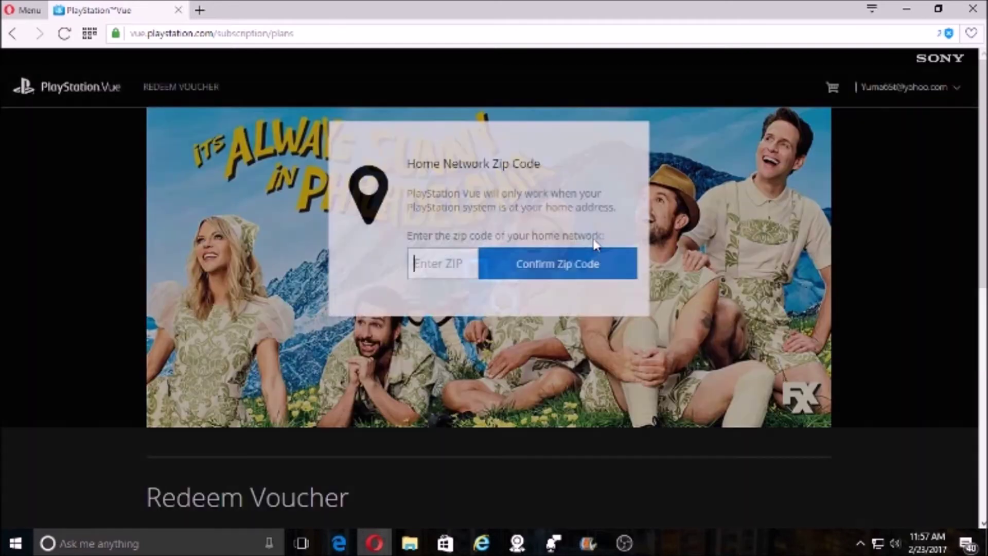
- Confirm home ZIP code 85367 and add the Ultra Slim plan to the cart
click(440, 268)
text(8)
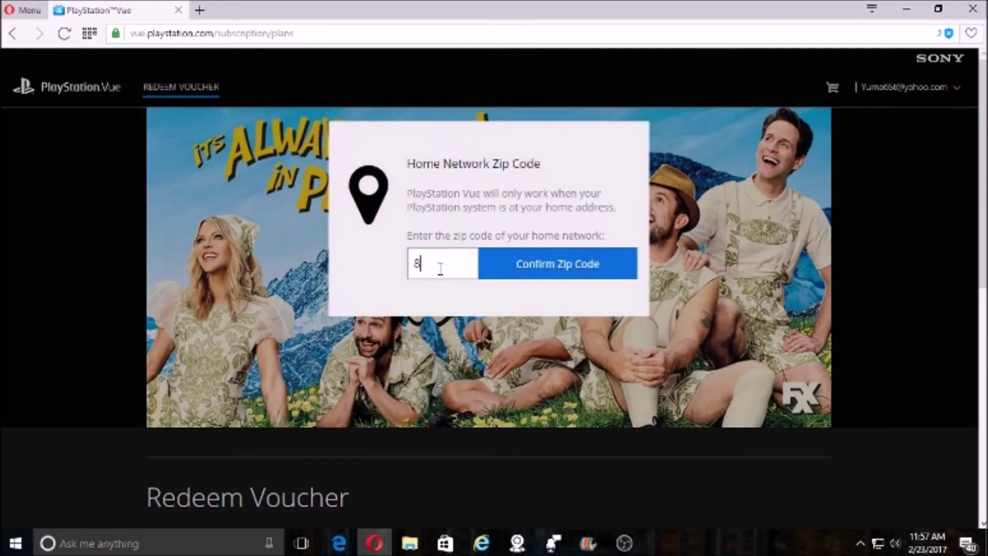
text(5367)
click(532, 276)
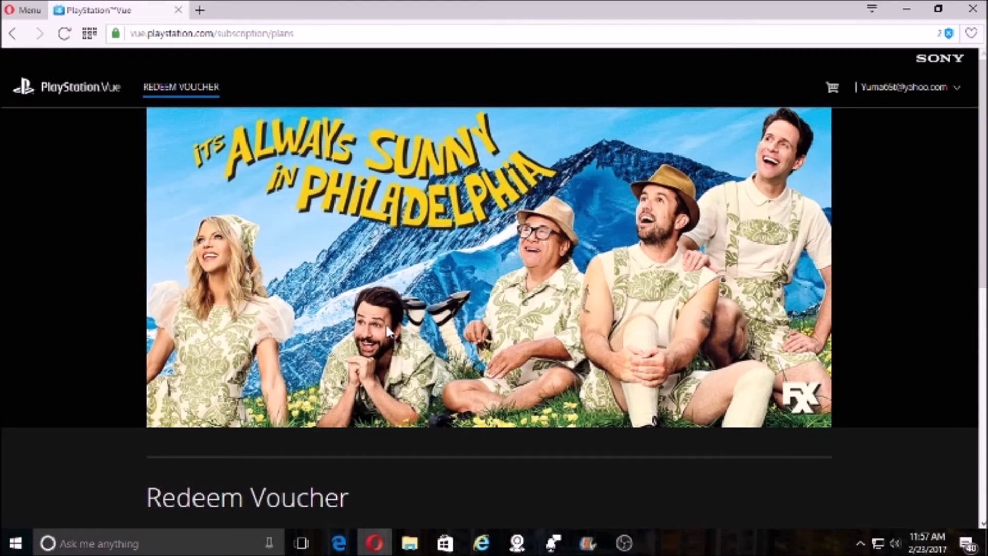
scroll(387, 329, down, 10)
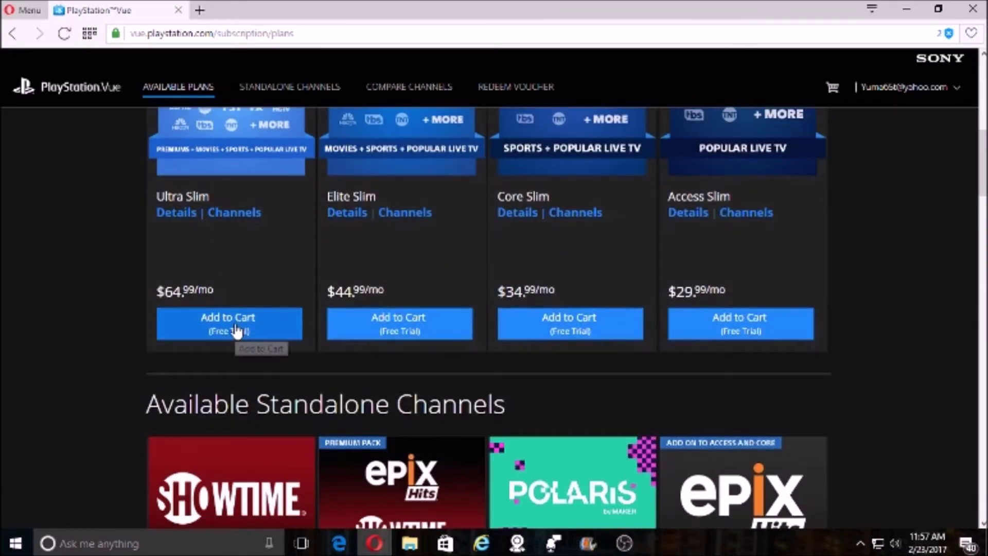
click(230, 323)
- Add Cinemax, FOX Soccer Plus and Español Pack, keeping Ultra Slim in the cart
scroll(335, 322, down, 5)
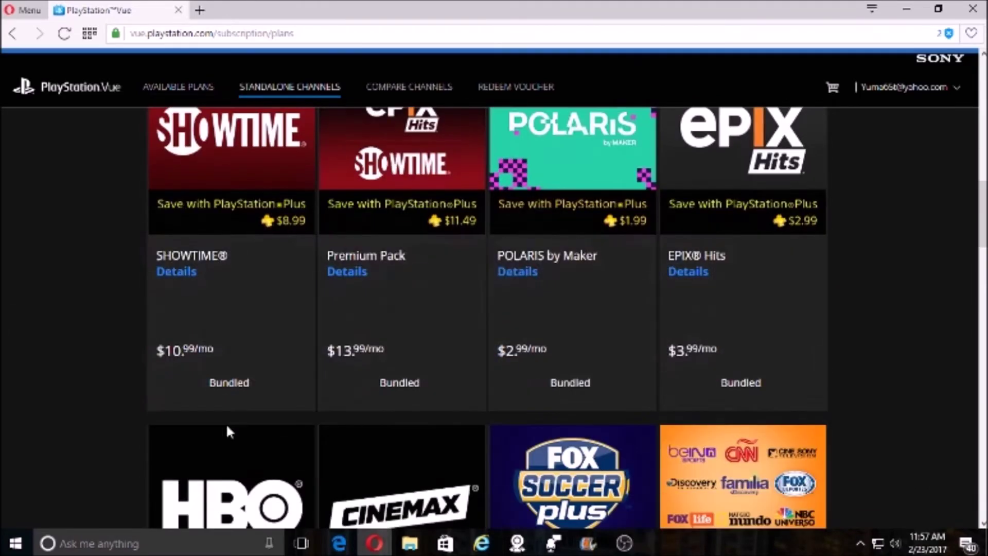
scroll(342, 381, down, 4)
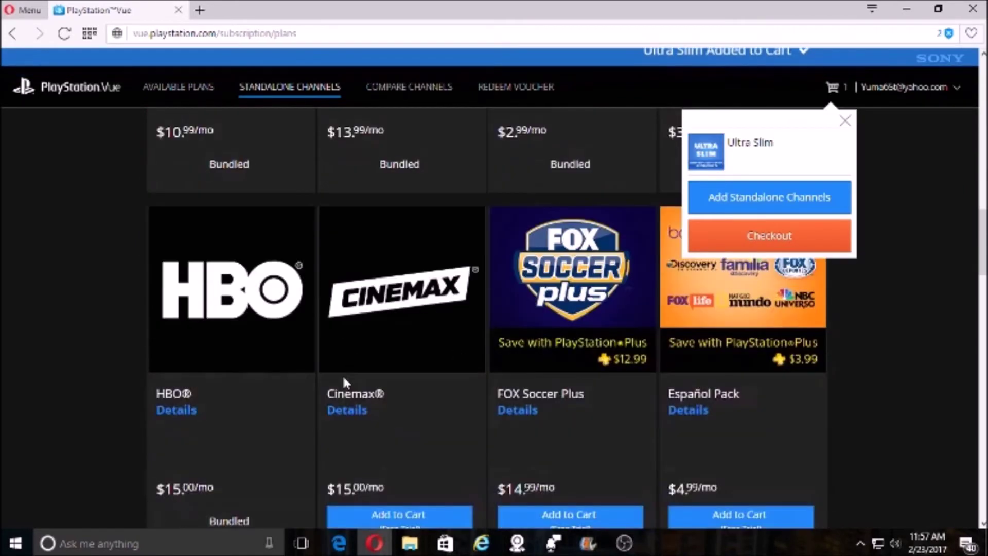
scroll(374, 410, down, 4)
click(408, 315)
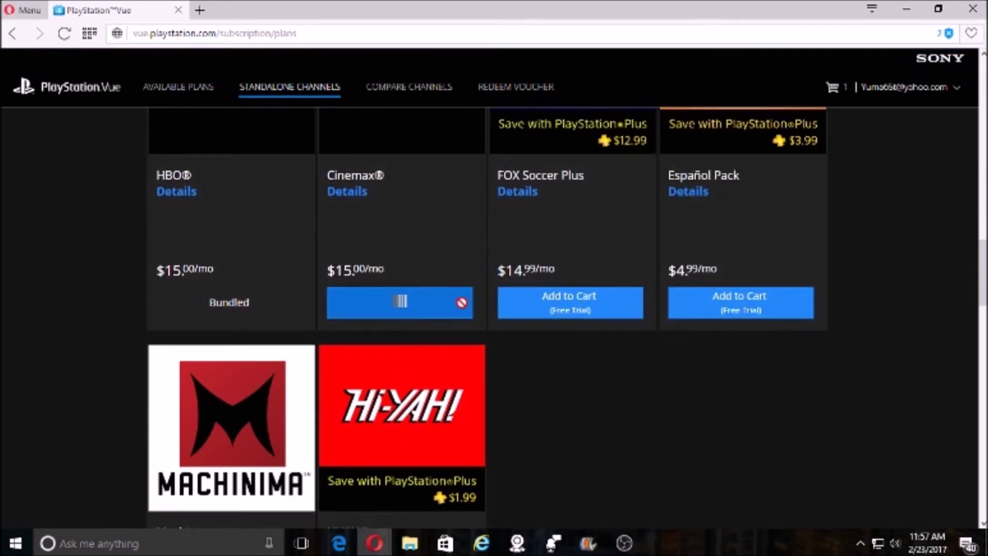
click(549, 315)
click(788, 323)
scroll(195, 393, down, 5)
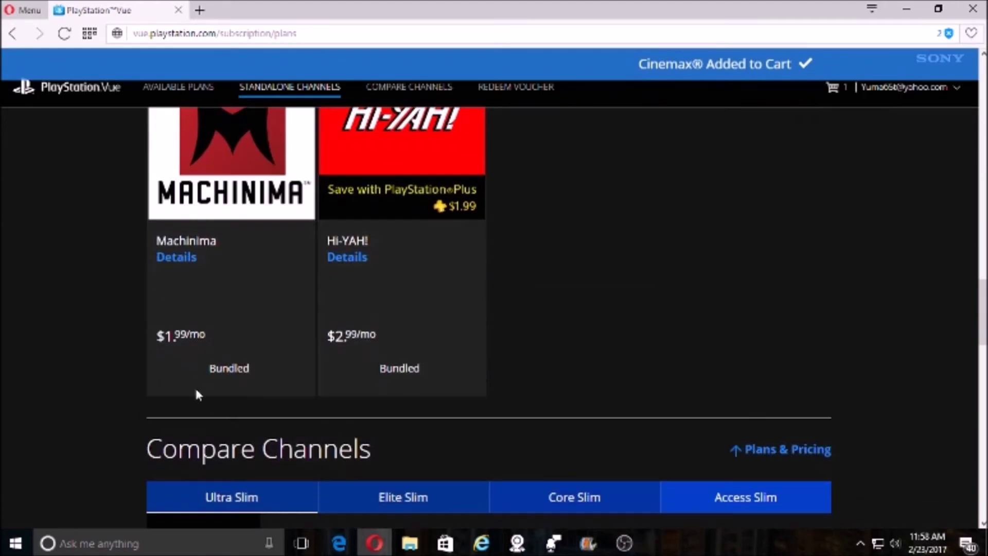
scroll(585, 405, down, 7)
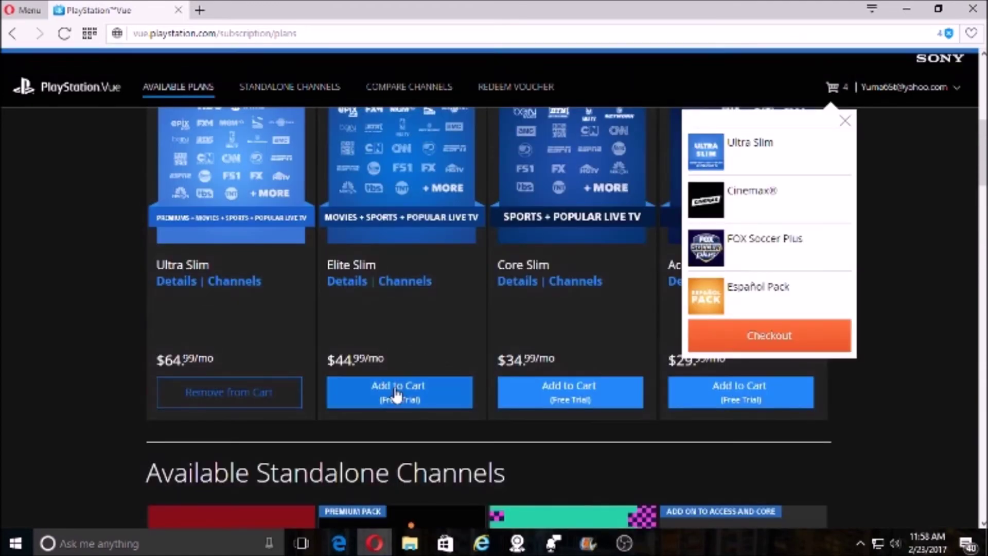
click(400, 394)
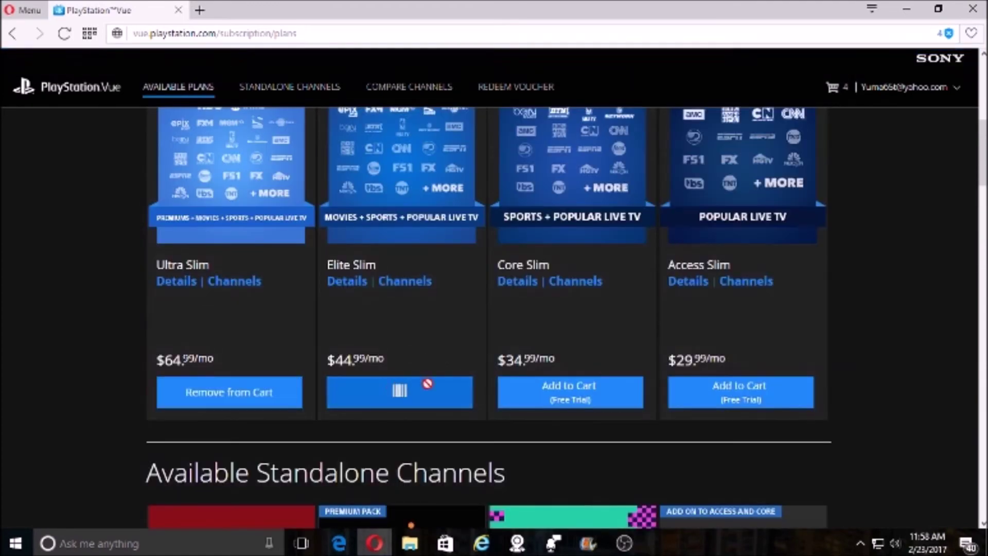
click(183, 403)
click(250, 391)
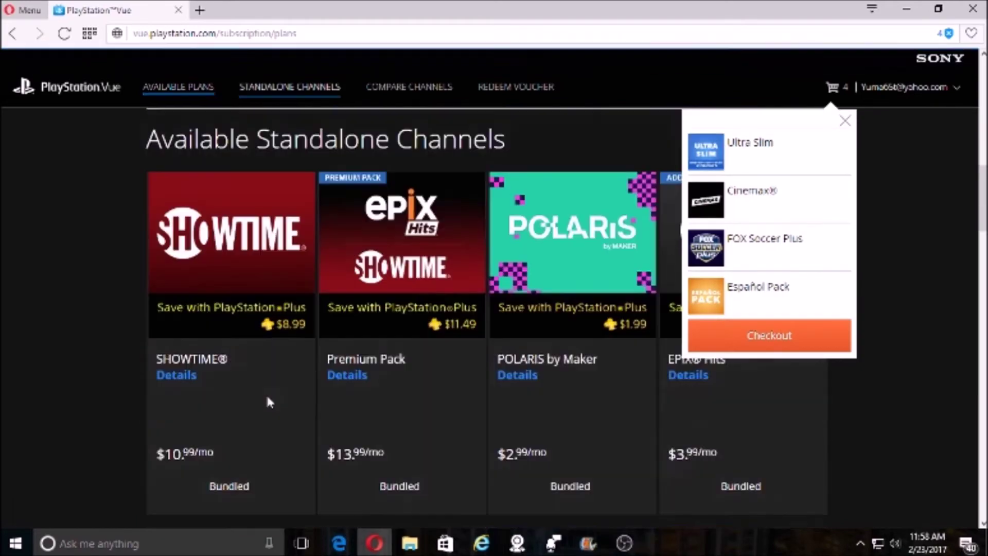
scroll(369, 389, down, 14)
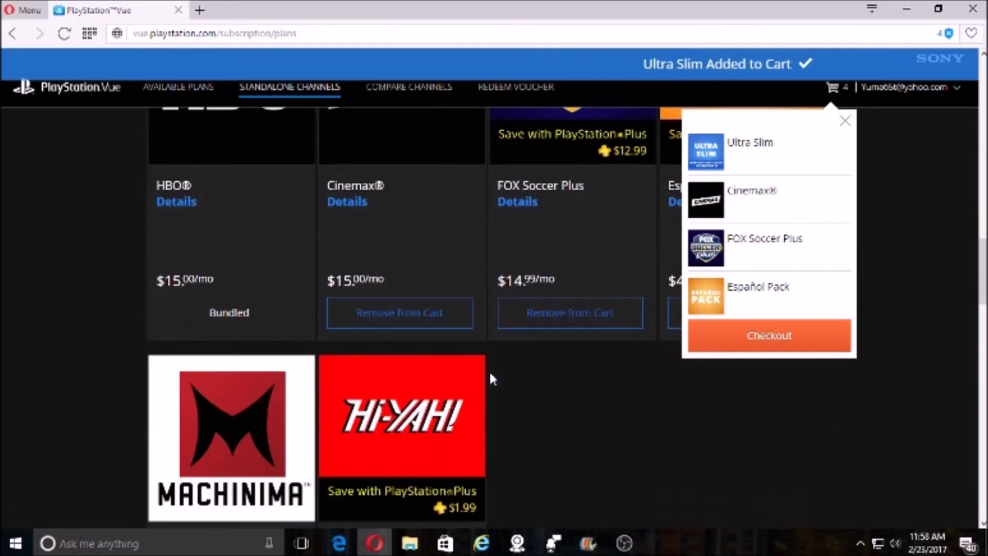
scroll(590, 331, up, 12)
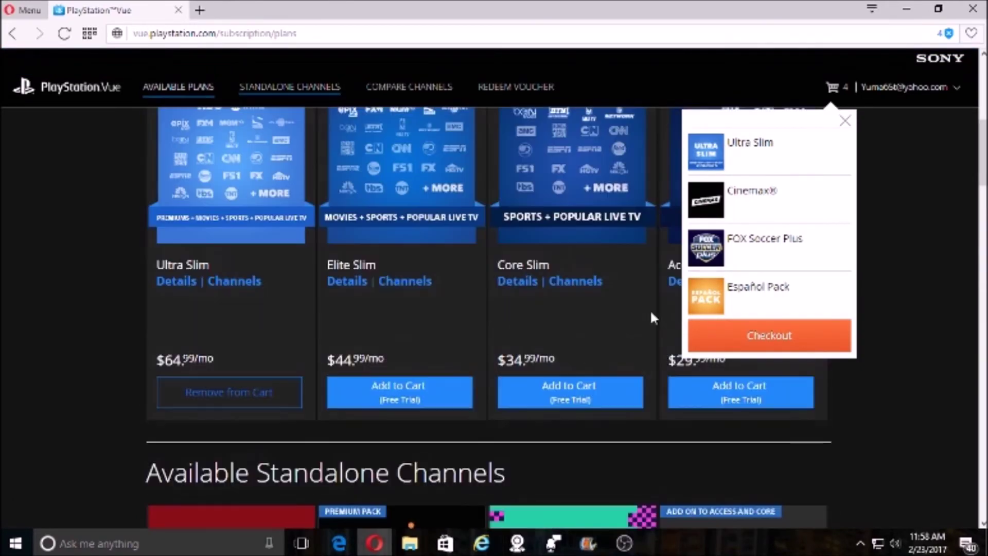
- Check out the four cart items at a $0.00 total
click(735, 334)
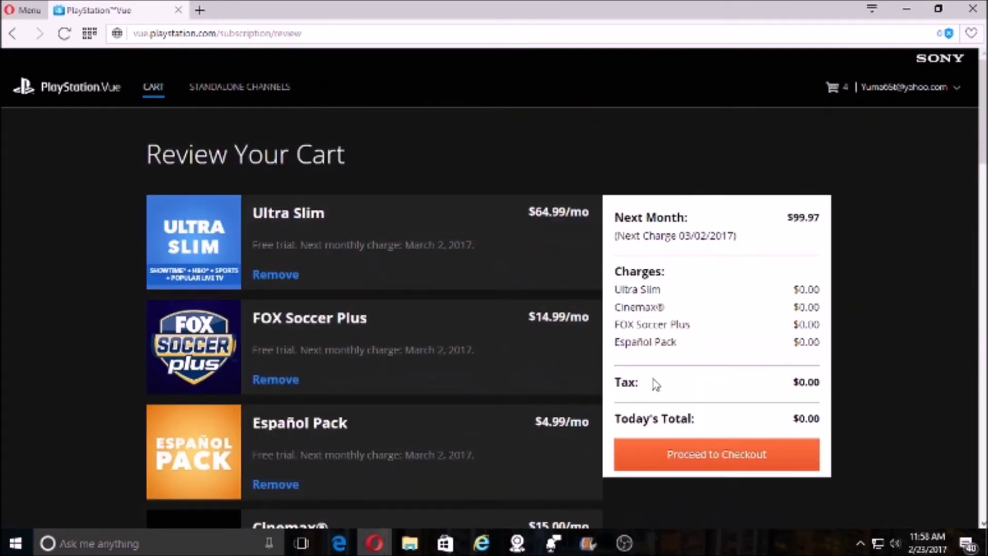
click(724, 462)
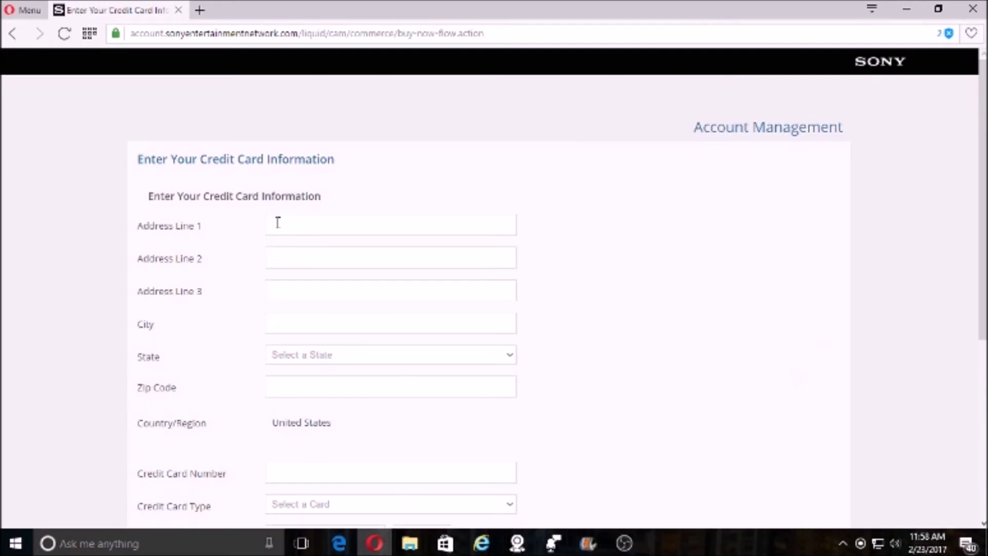
scroll(304, 384, down, 4)
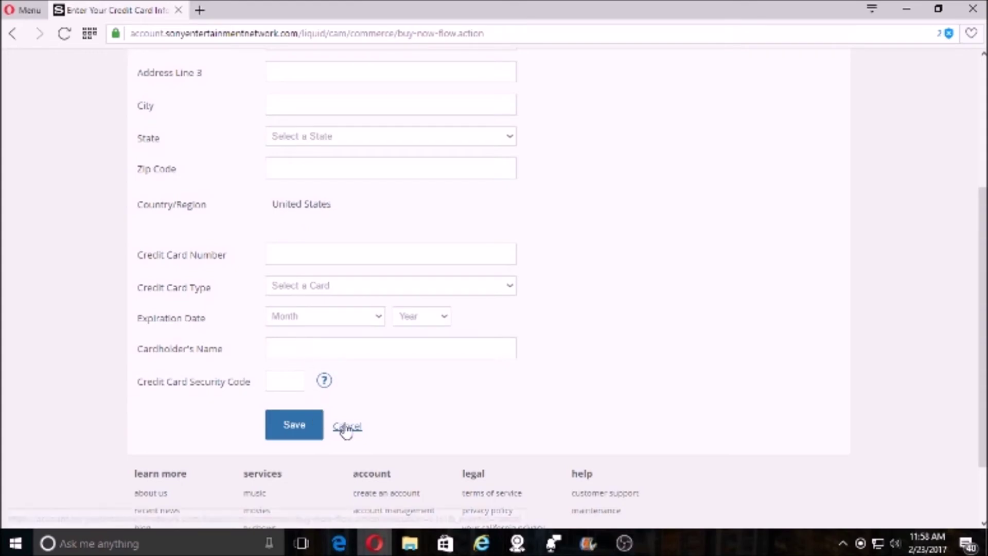
- Bring OBS Studio to the front, then minimize it to show the Confirm Purchase page
mouse_move(624, 543)
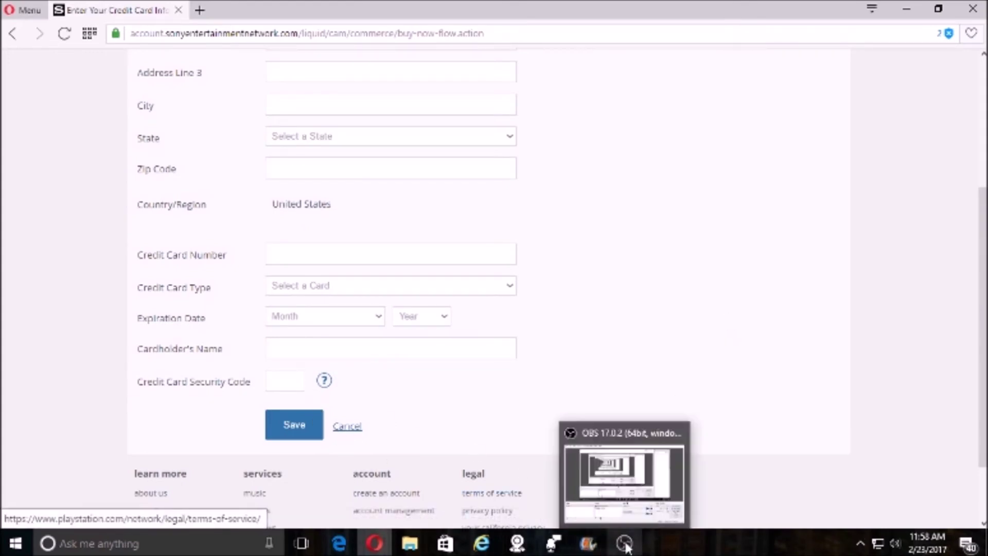
click(579, 512)
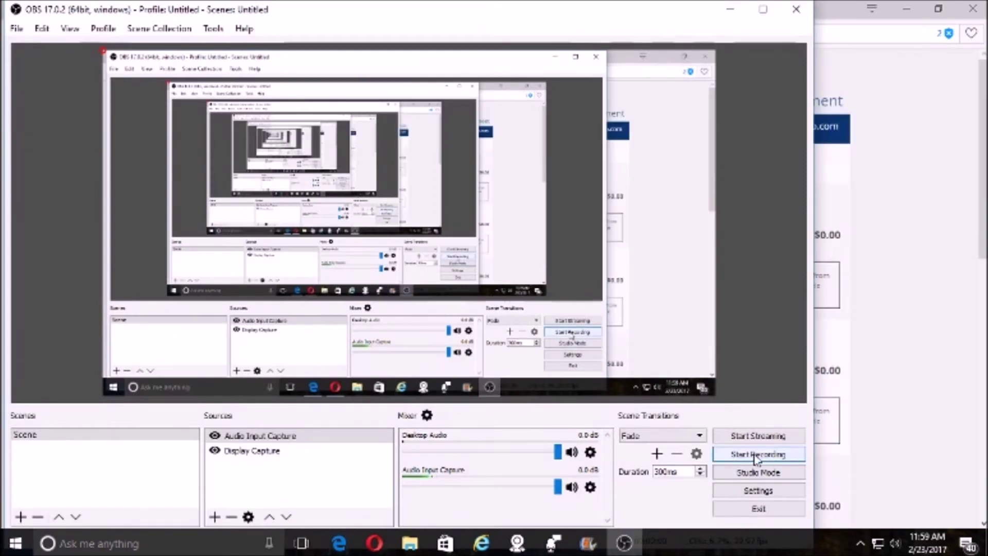
click(728, 14)
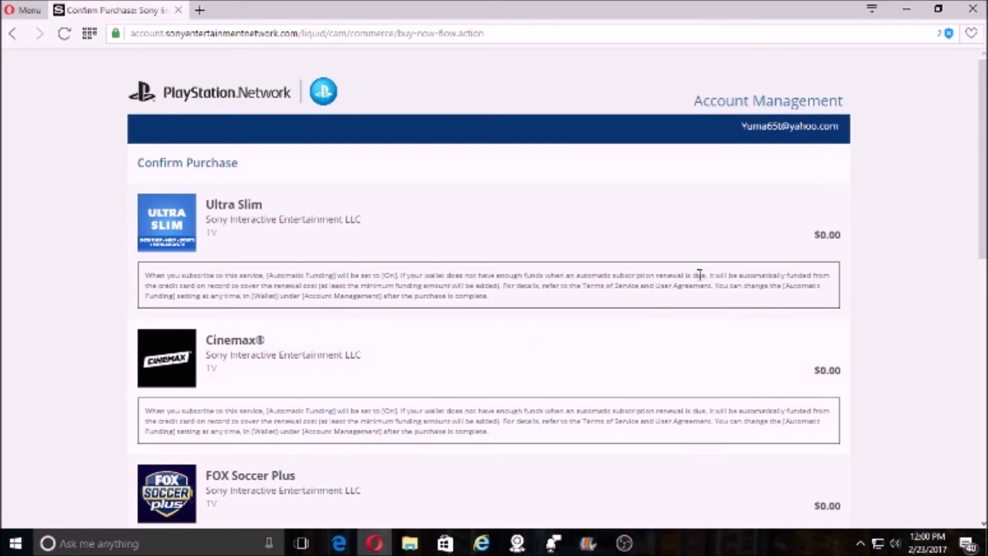
- Confirm the $0.00 purchase and continue to the Subscription Summary showing $99.97 due March 2nd, 2017
scroll(399, 263, down, 4)
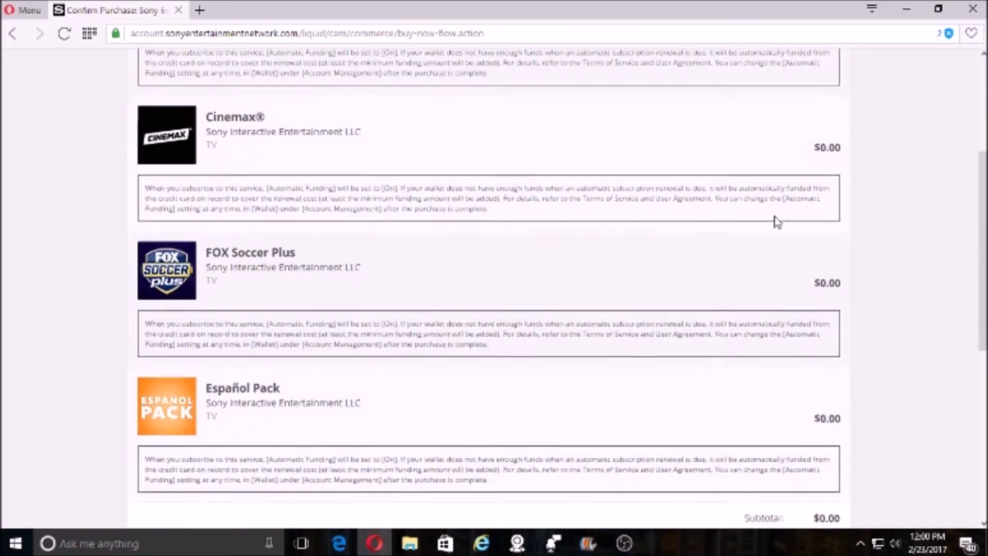
scroll(804, 268, down, 4)
scroll(828, 314, down, 3)
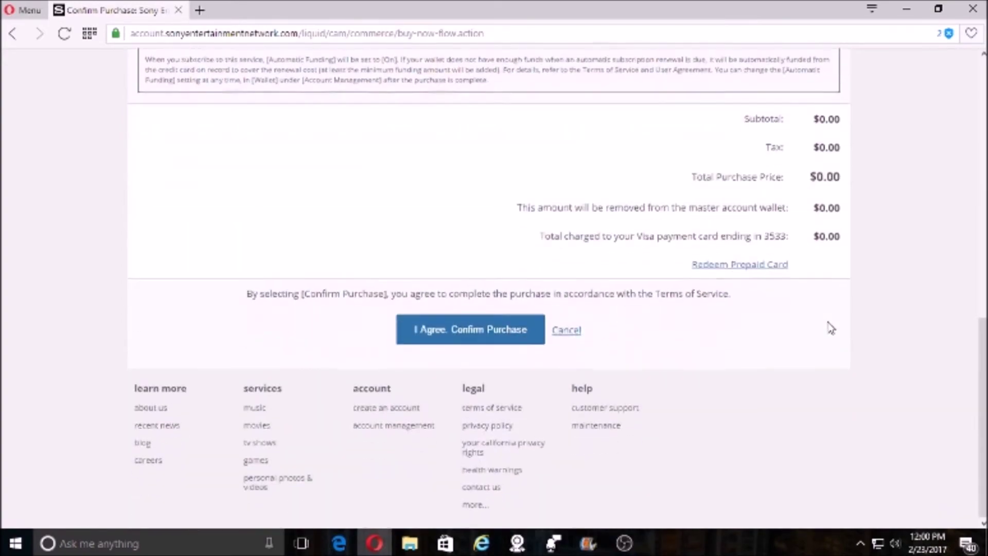
click(468, 343)
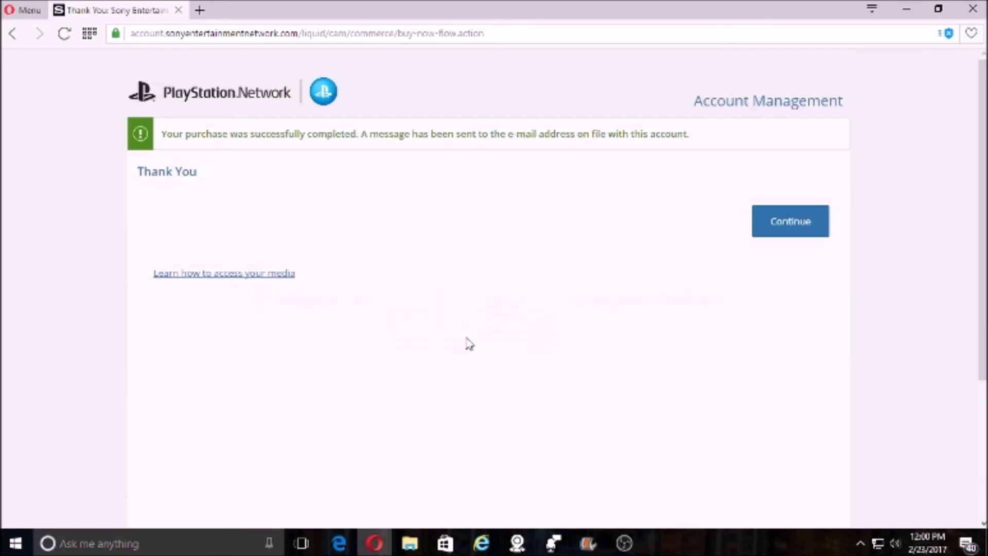
click(783, 226)
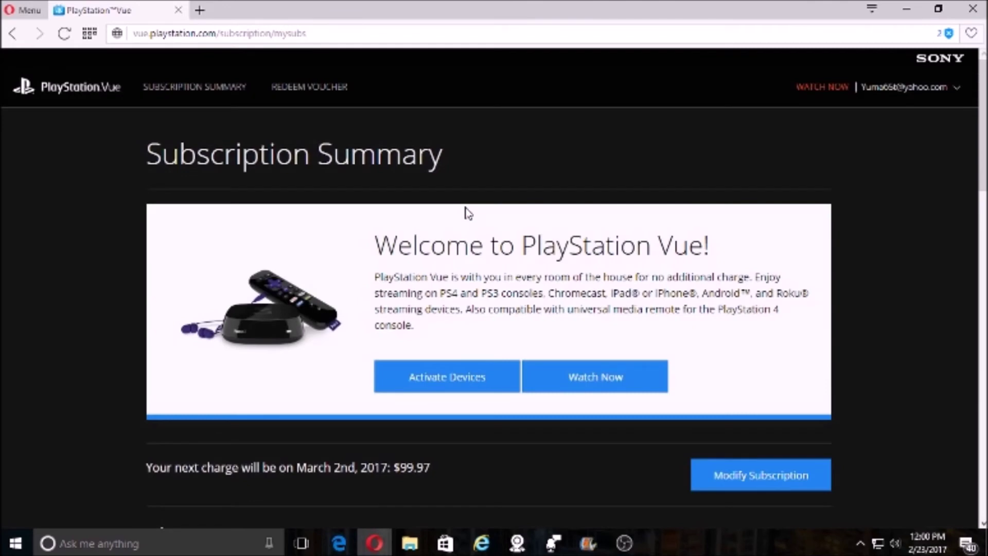
- Open Modify Subscription from the Subscription Summary page
scroll(720, 412, down, 4)
scroll(536, 310, down, 1)
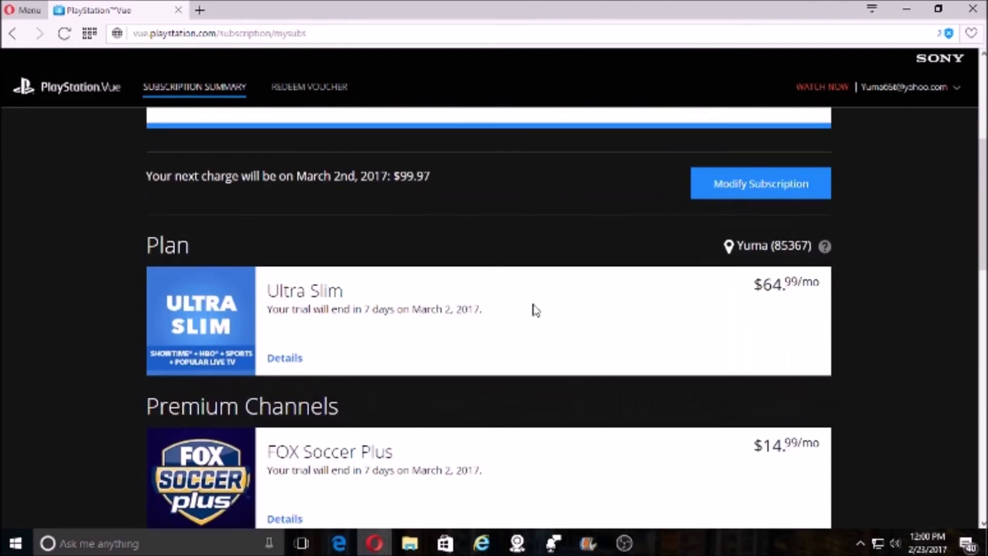
scroll(535, 311, up, 1)
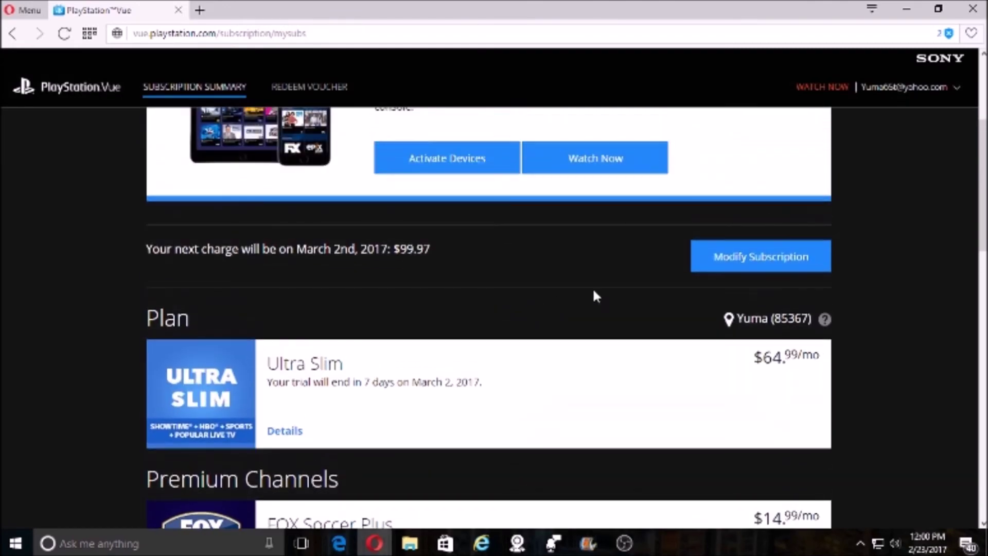
click(754, 270)
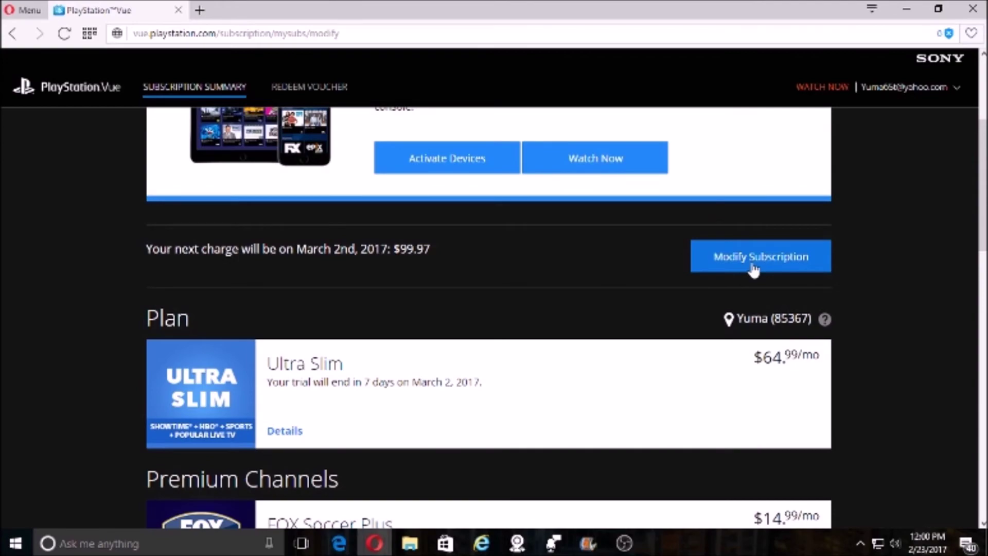
- Review the listed packages and channels, then start cancelling the subscription
scroll(875, 270, down, 12)
scroll(875, 270, up, 3)
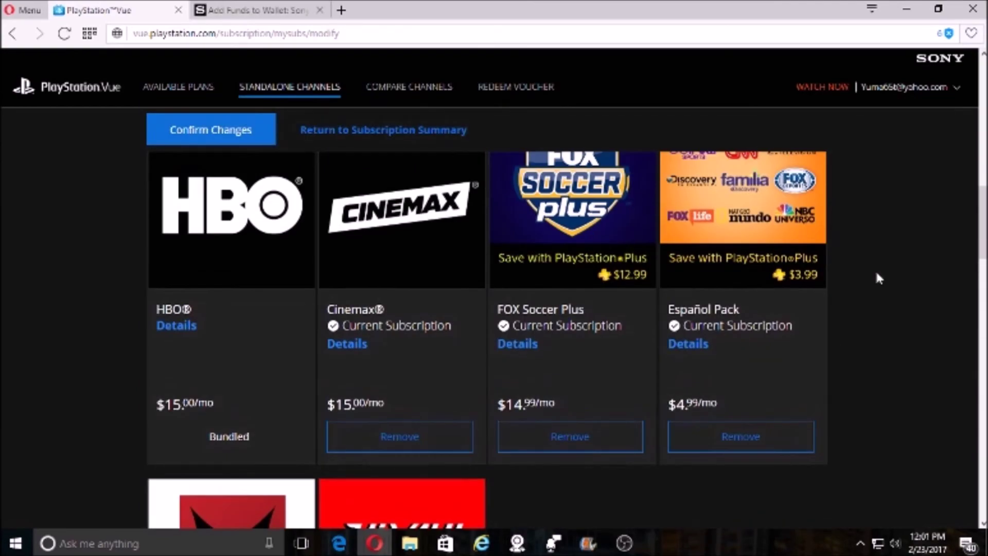
scroll(875, 270, up, 6)
scroll(875, 270, down, 3)
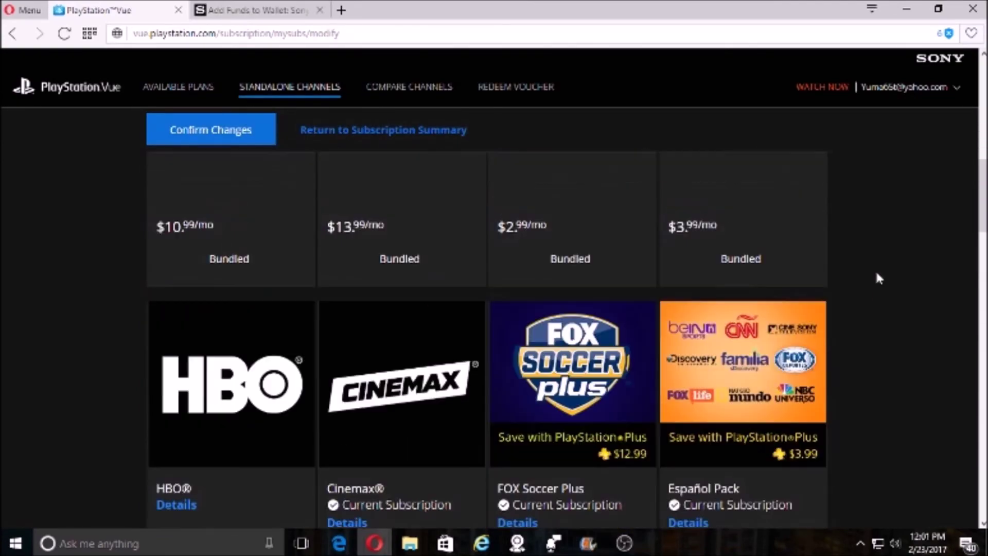
scroll(877, 276, down, 10)
scroll(878, 275, up, 12)
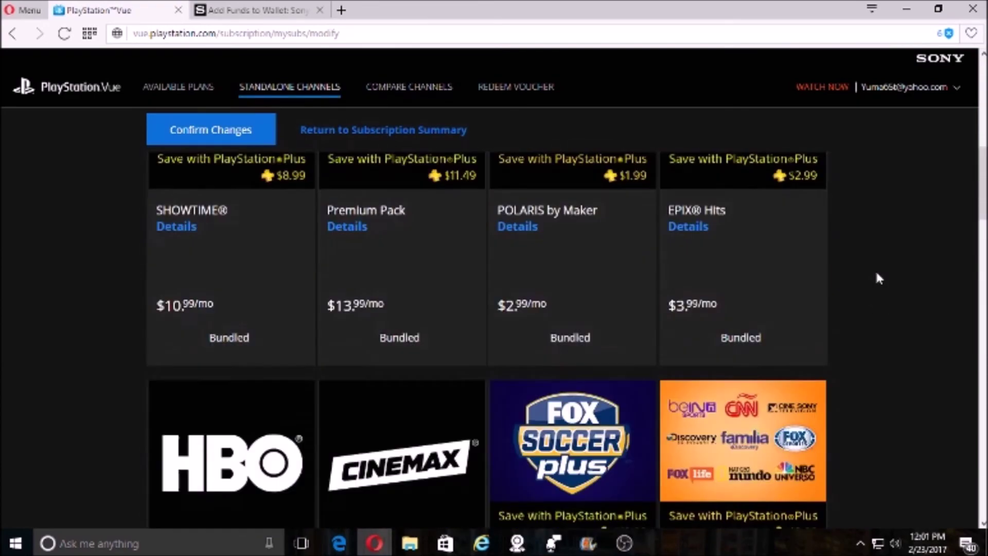
scroll(880, 278, up, 10)
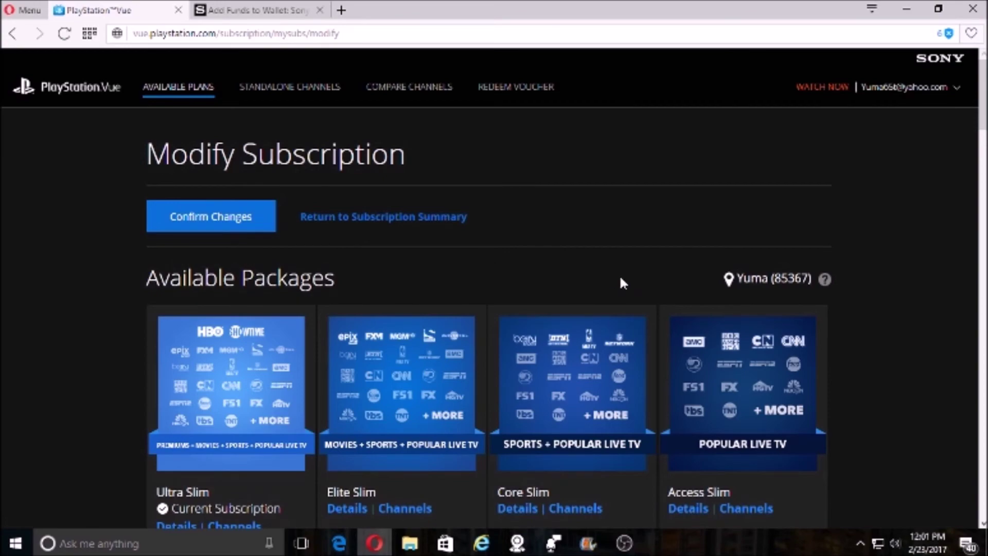
scroll(453, 355, down, 10)
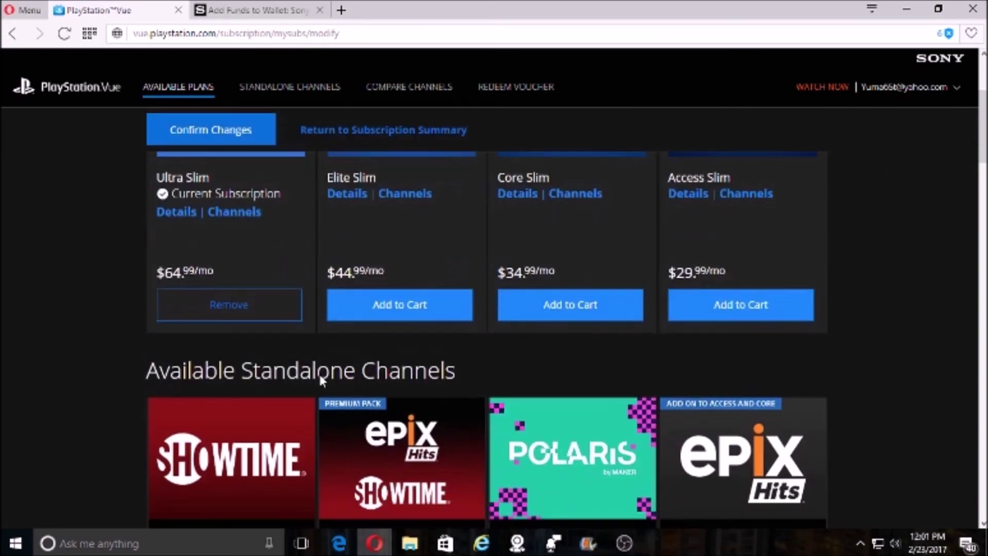
scroll(733, 351, down, 10)
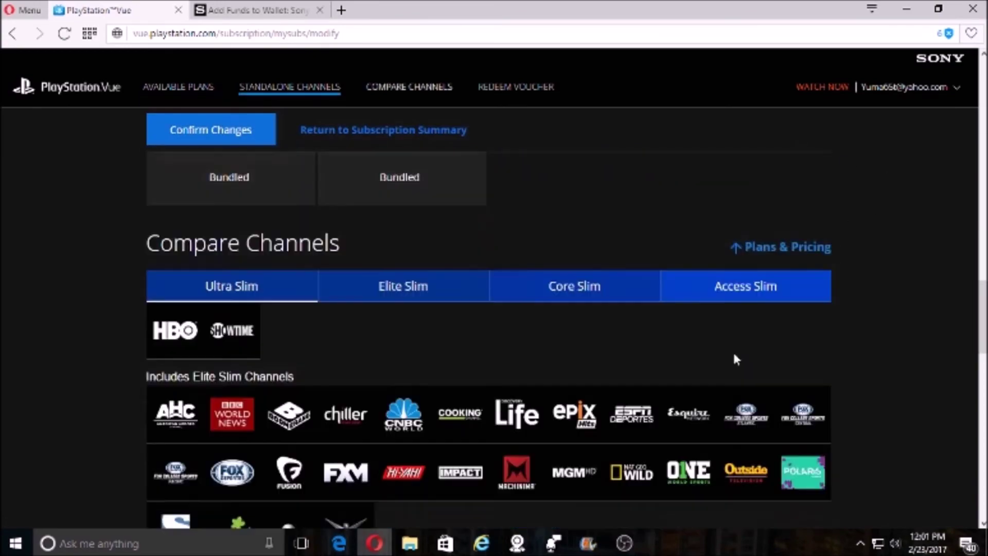
scroll(734, 360, down, 12)
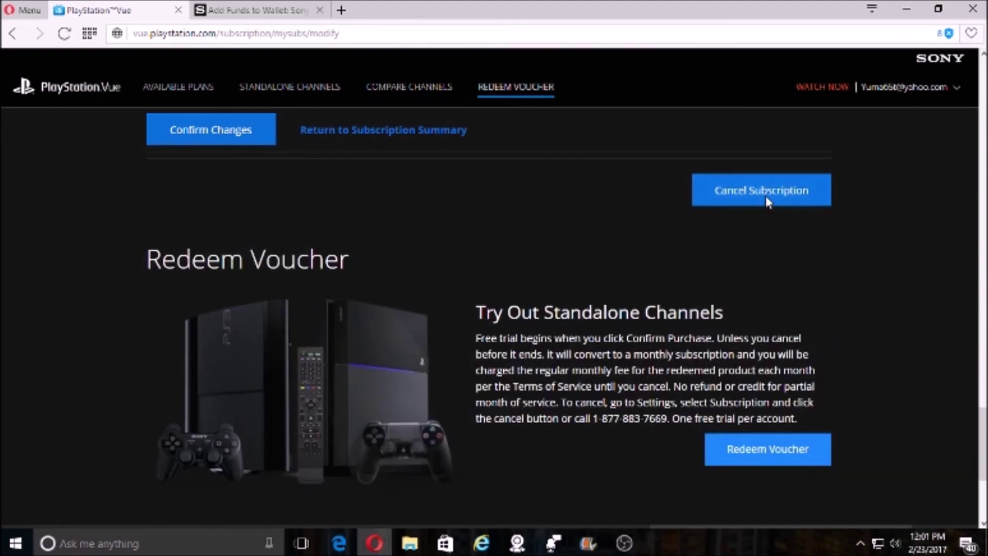
click(765, 197)
- Confirm the cancellation with 'Yes, Cancel Subscription'
scroll(463, 369, down, 3)
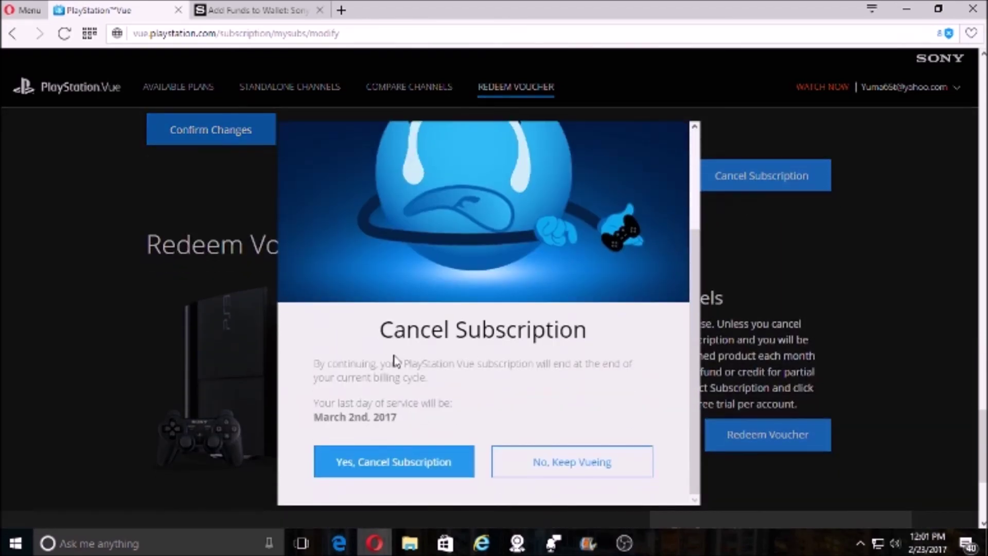
scroll(396, 360, down, 2)
click(373, 471)
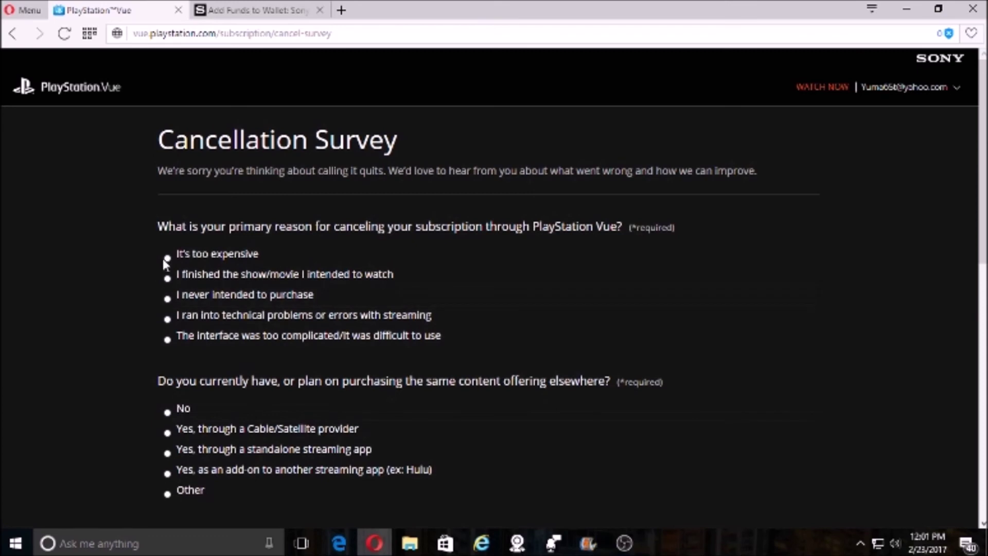
- Answer the survey with 'It's too expensive' and 'Cable/Satellite provider', then submit the cancellation
click(167, 259)
click(166, 433)
scroll(540, 385, down, 10)
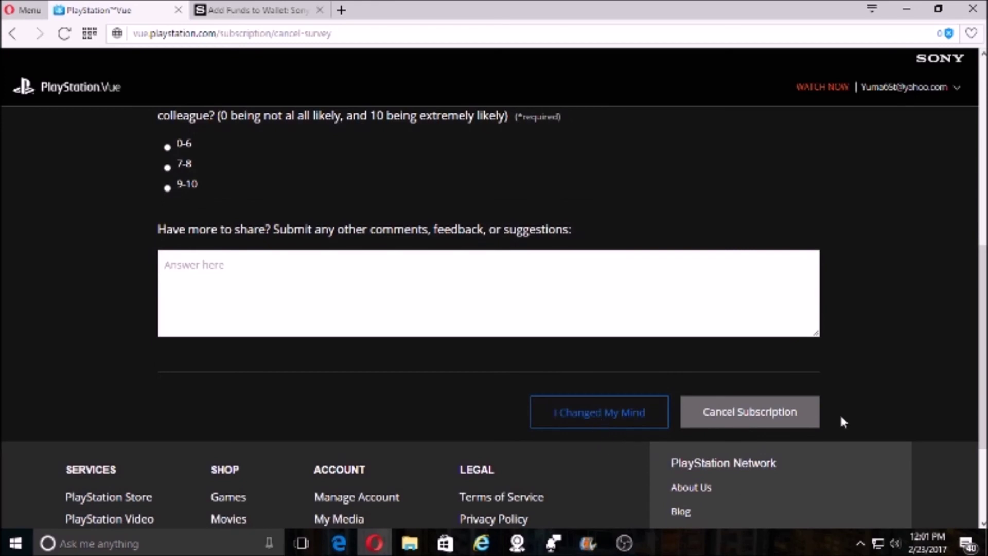
scroll(258, 288, up, 5)
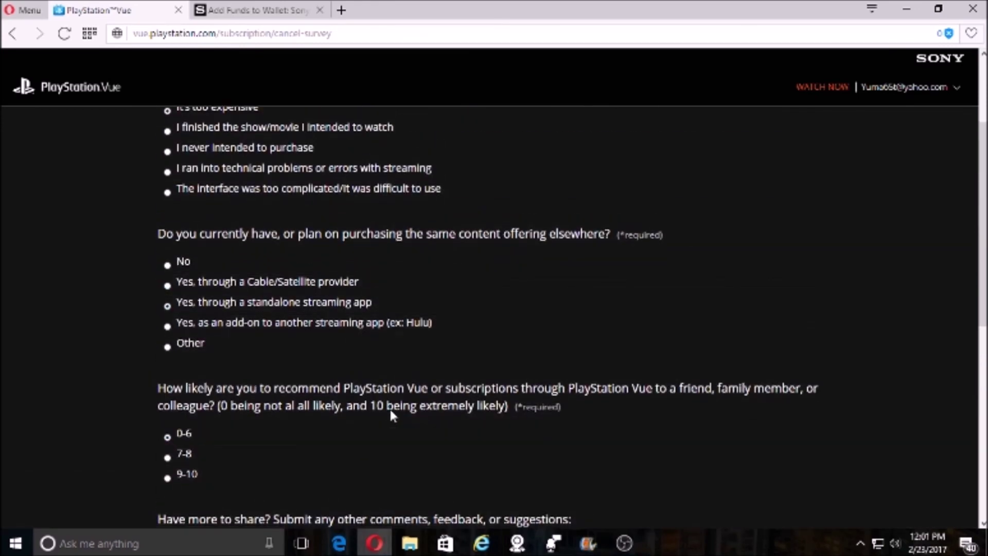
scroll(515, 404, down, 6)
click(814, 338)
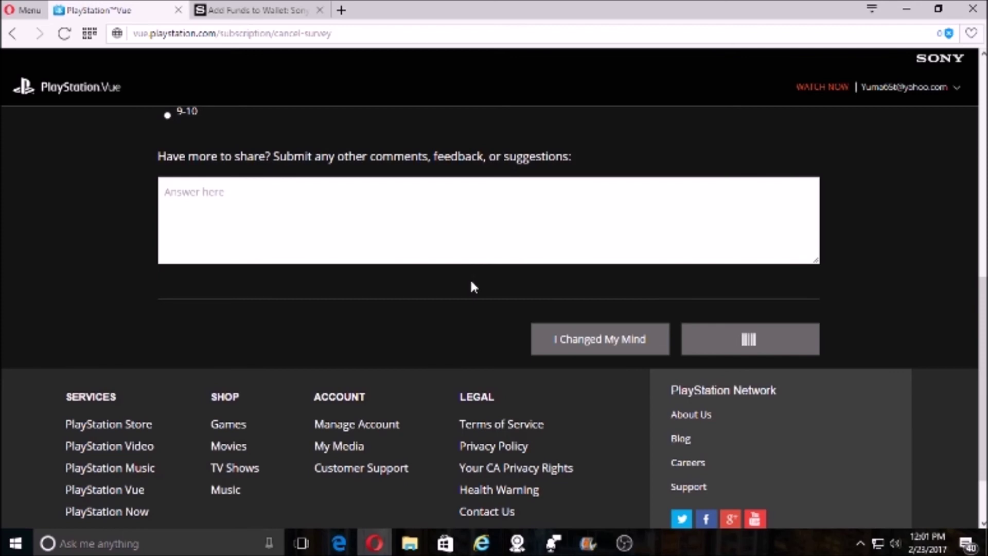
scroll(474, 341, down, 5)
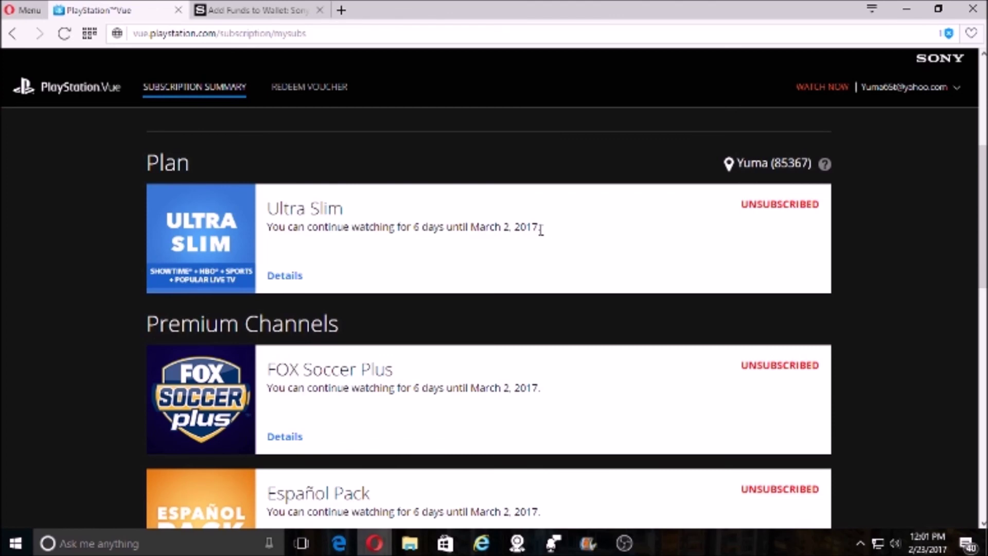
scroll(541, 229, down, 4)
scroll(540, 234, down, 5)
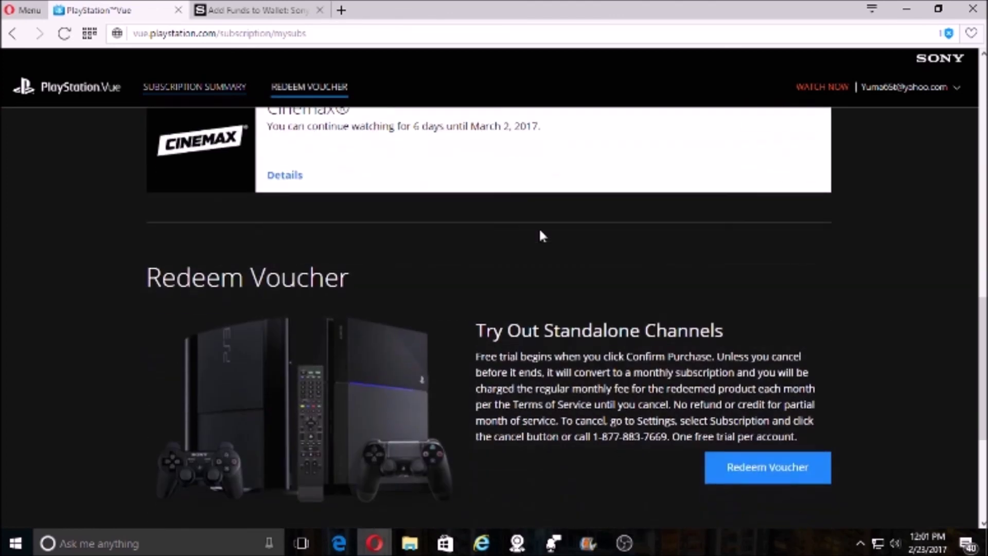
scroll(540, 231, up, 15)
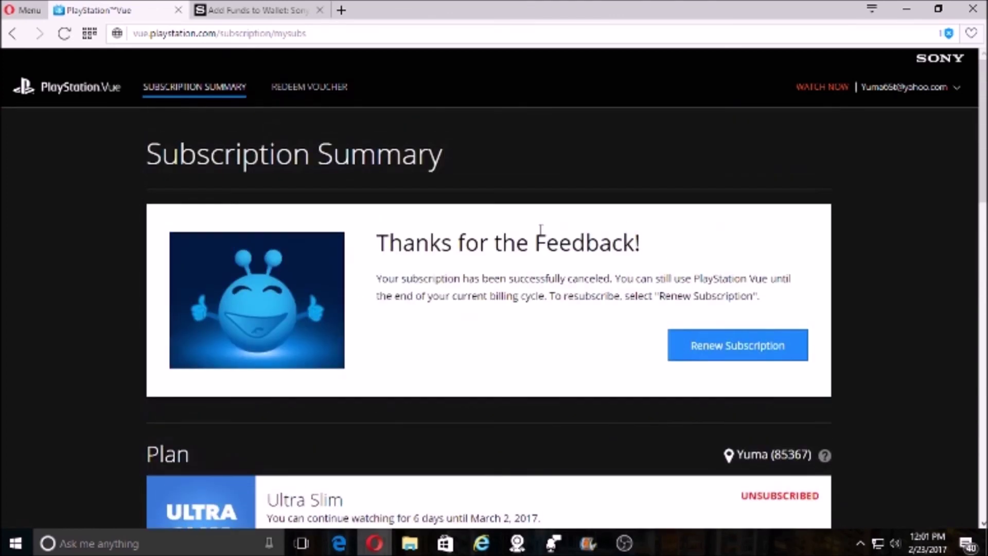